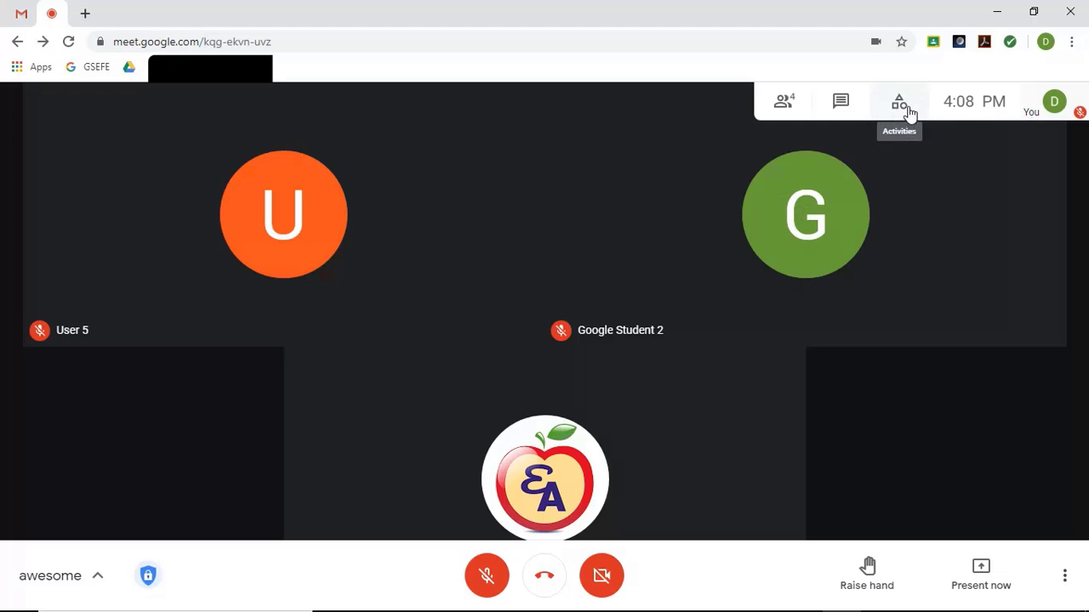
Open the breakout rooms setup from the meeting activities
left_click(907, 106)
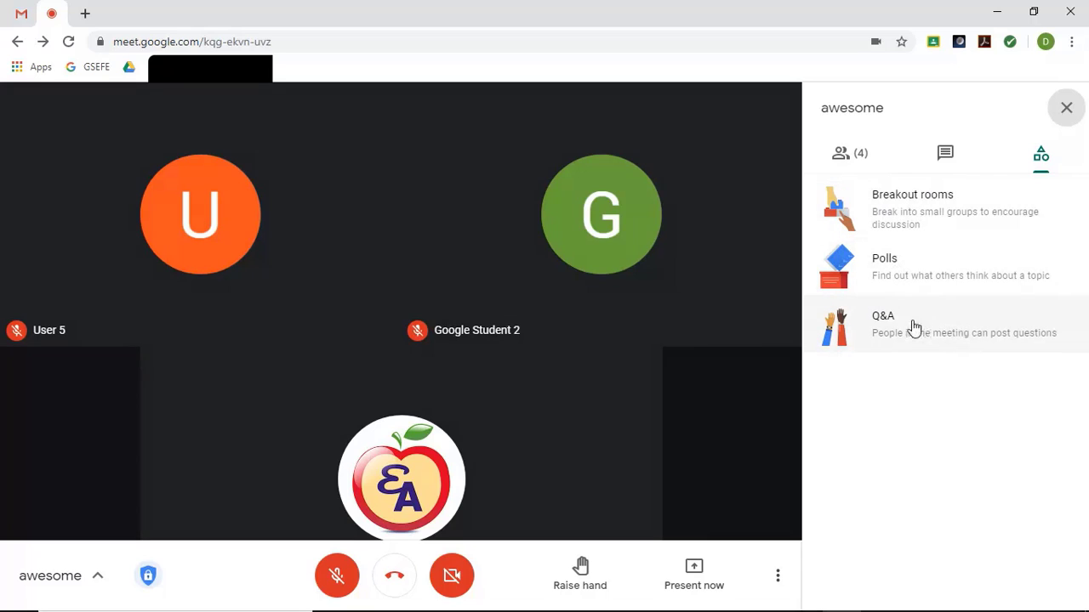
left_click(925, 215)
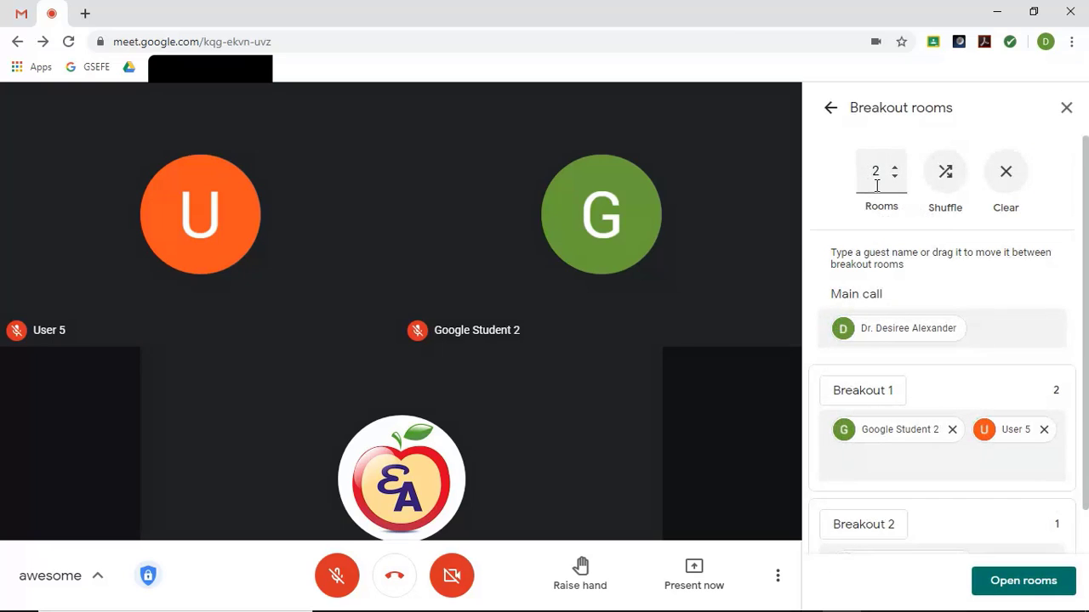
scroll(950, 428, "down", 1)
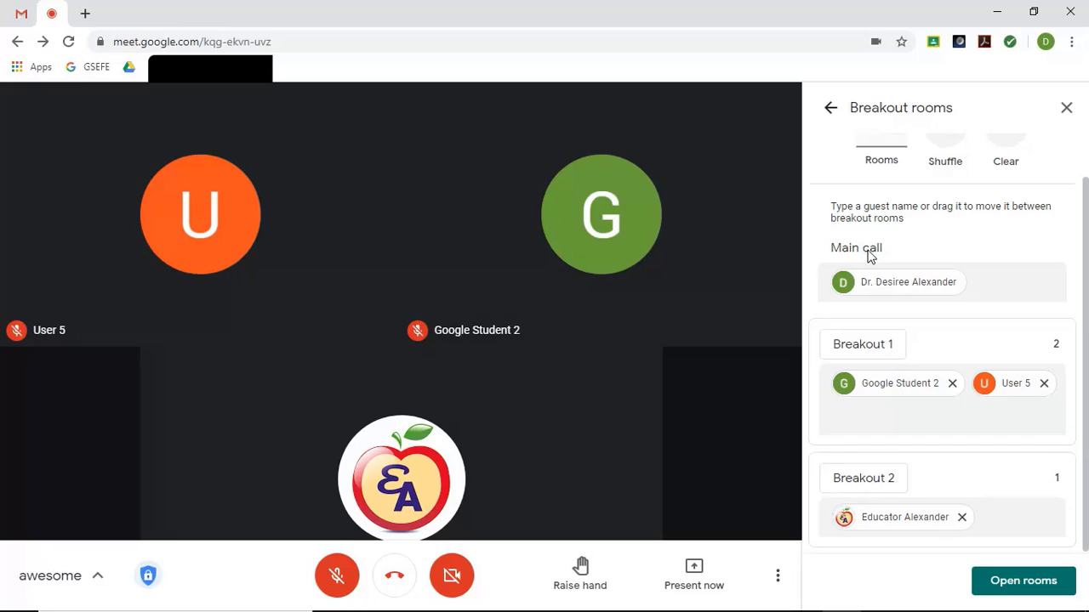
Open the Breakout 1 and Breakout 2 room names for editing and select the text of the Breakout 1 name
left_click(834, 344)
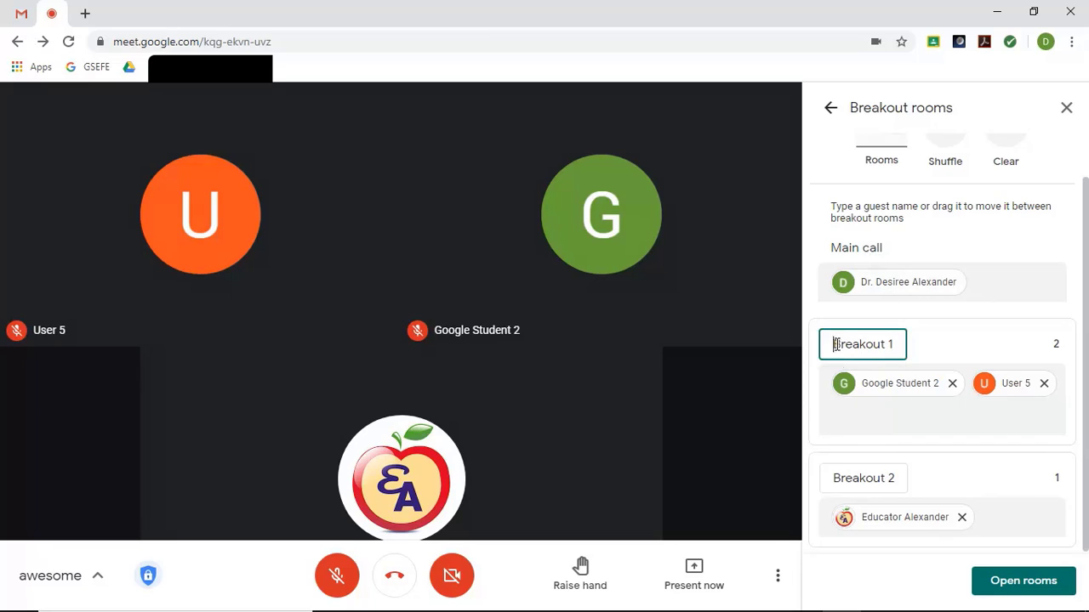
left_click(881, 478)
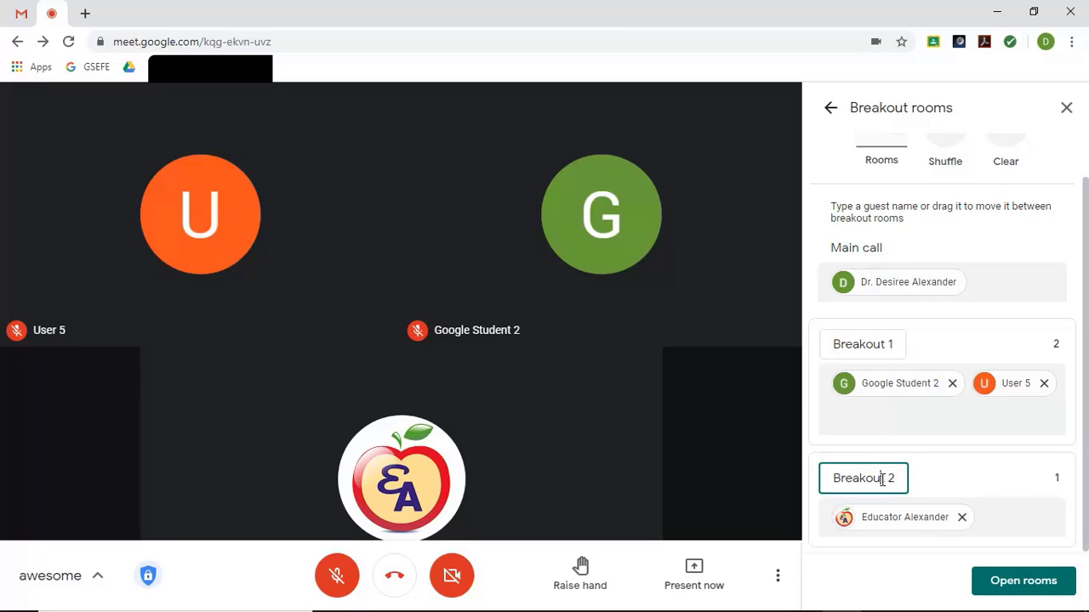
left_click(893, 349)
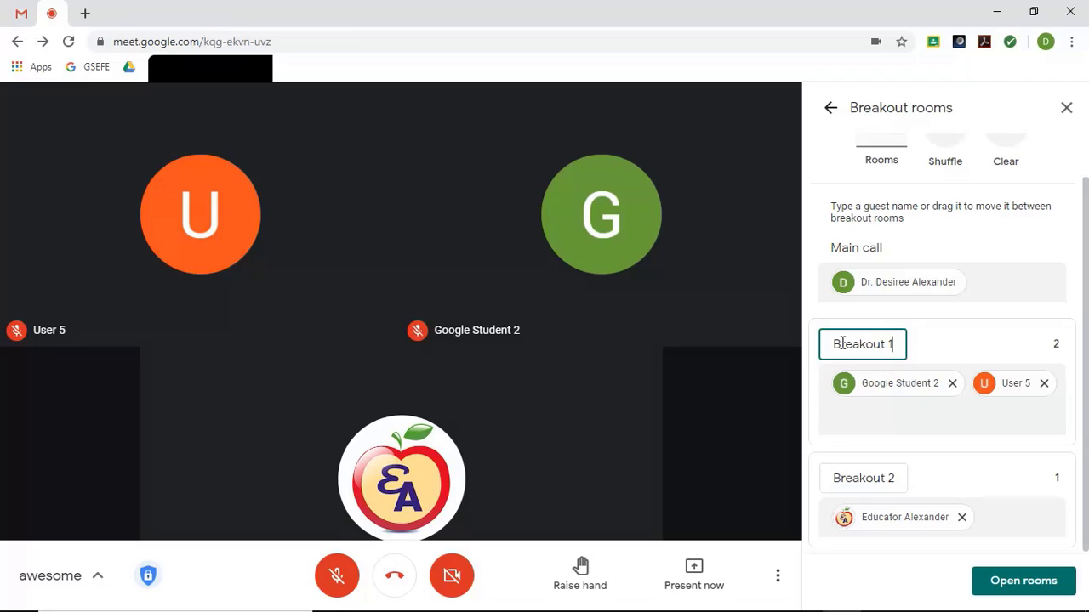
left_click_drag(837, 344, 899, 343)
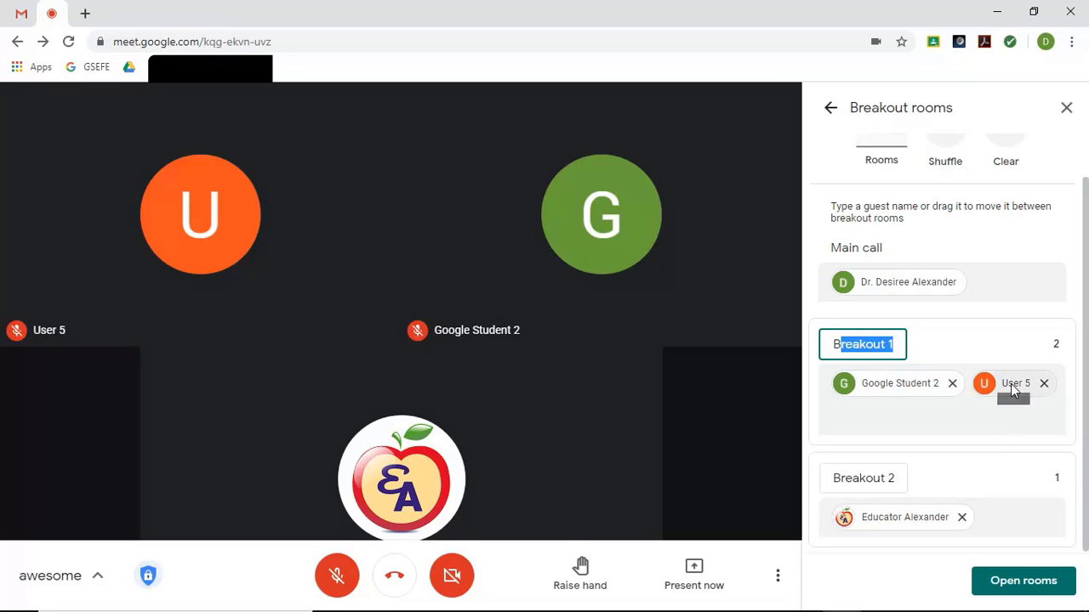
Move User 5 into Breakout 2 and the educator participant into Breakout 1
left_click_drag(1011, 384, 995, 526)
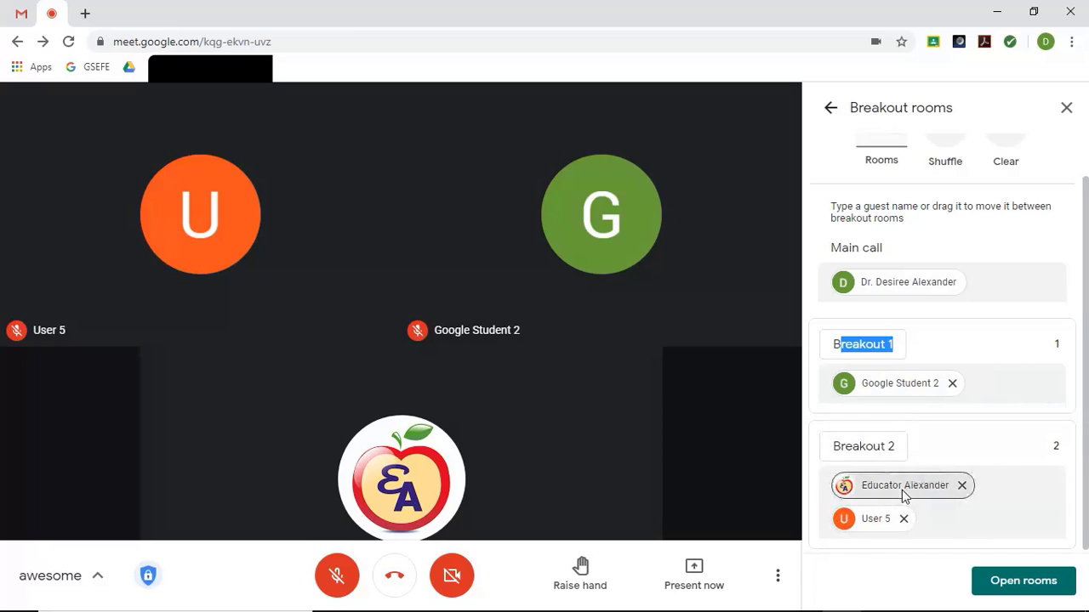
left_click_drag(901, 496, 957, 425)
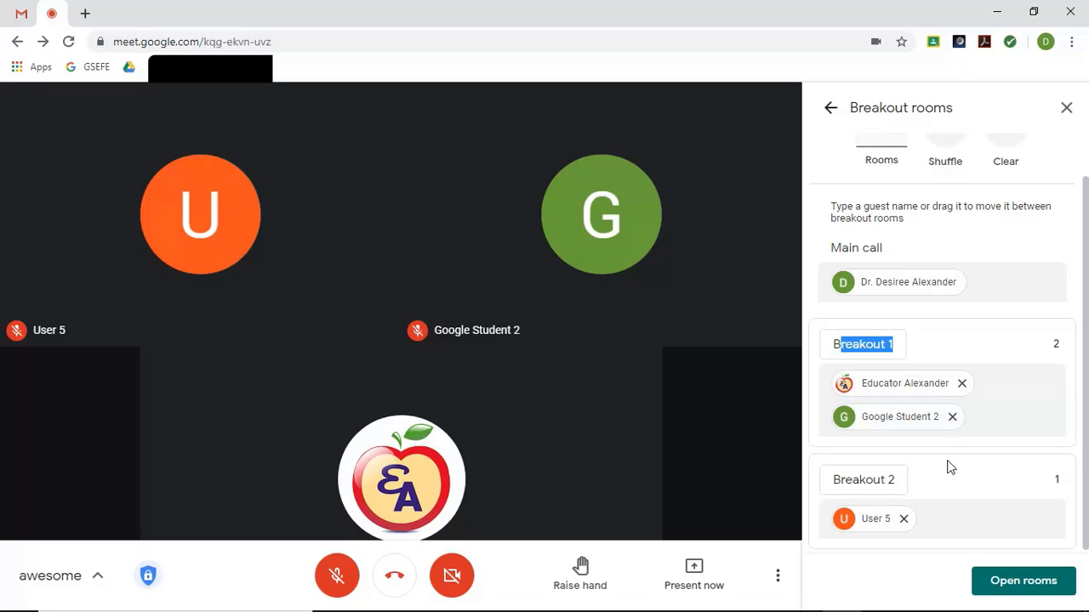
Set the number of breakout rooms to 3, and move Google Student 2 into Breakout 3 and User 5 into Breakout 1
scroll(950, 467, "up", 1)
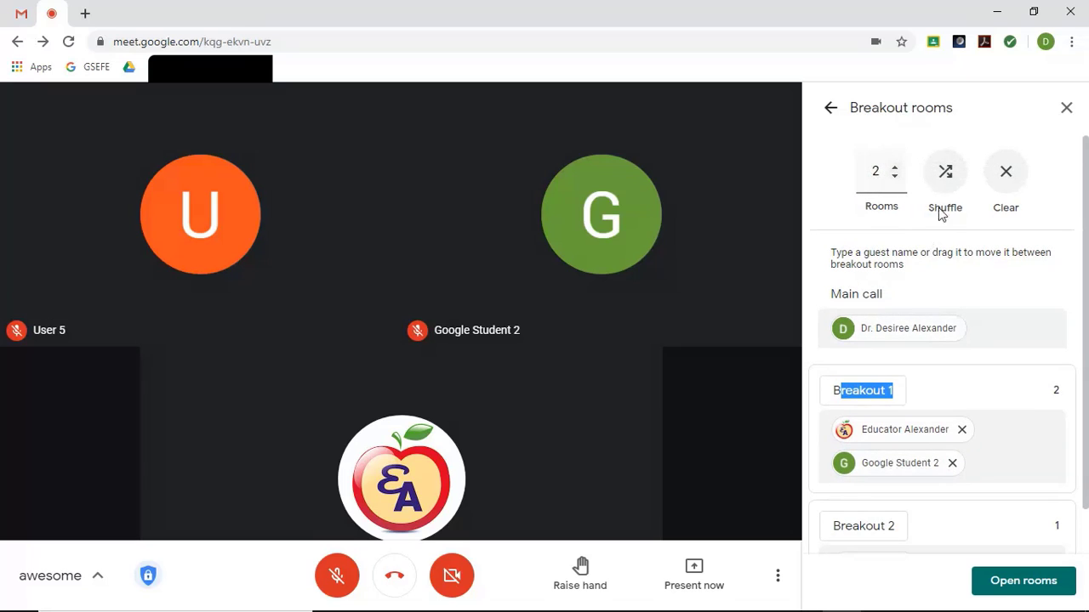
left_click(894, 173)
scroll(933, 318, "down", 1)
scroll(933, 318, "down", 1)
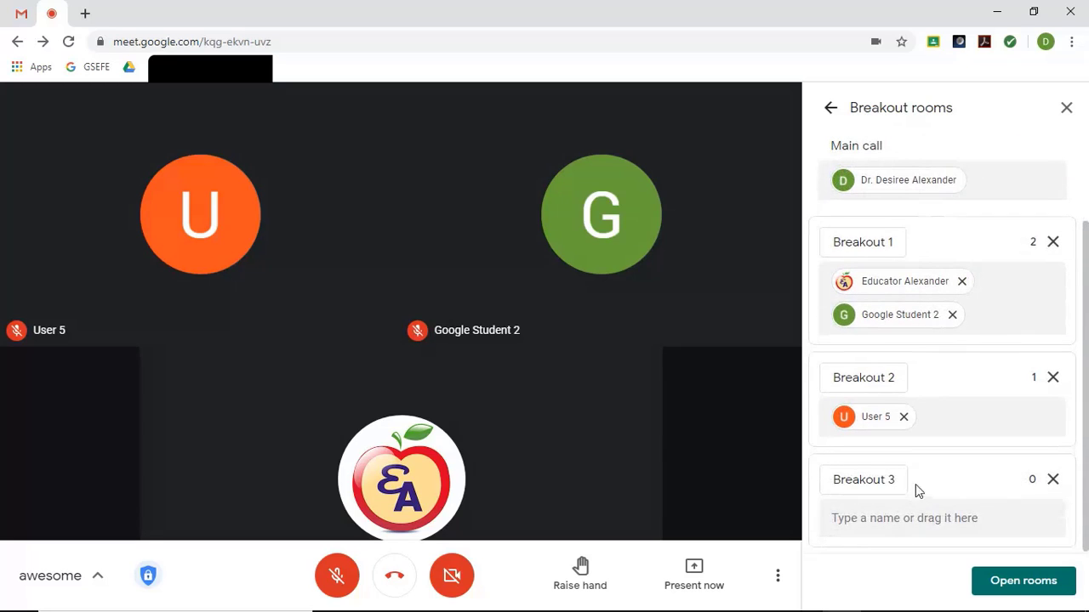
left_click_drag(916, 311, 911, 515)
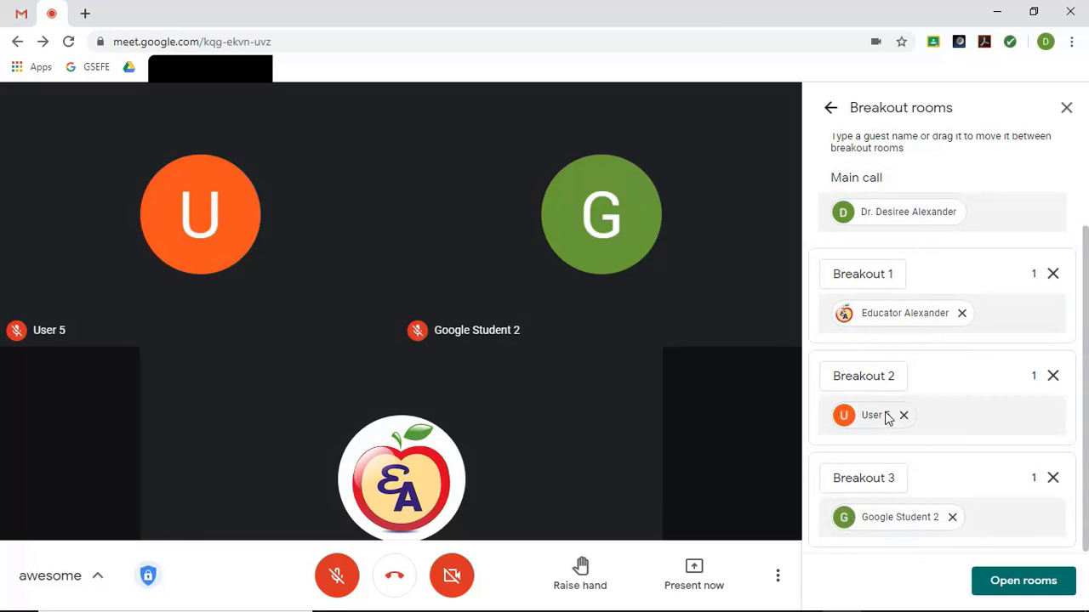
left_click_drag(889, 415, 933, 333)
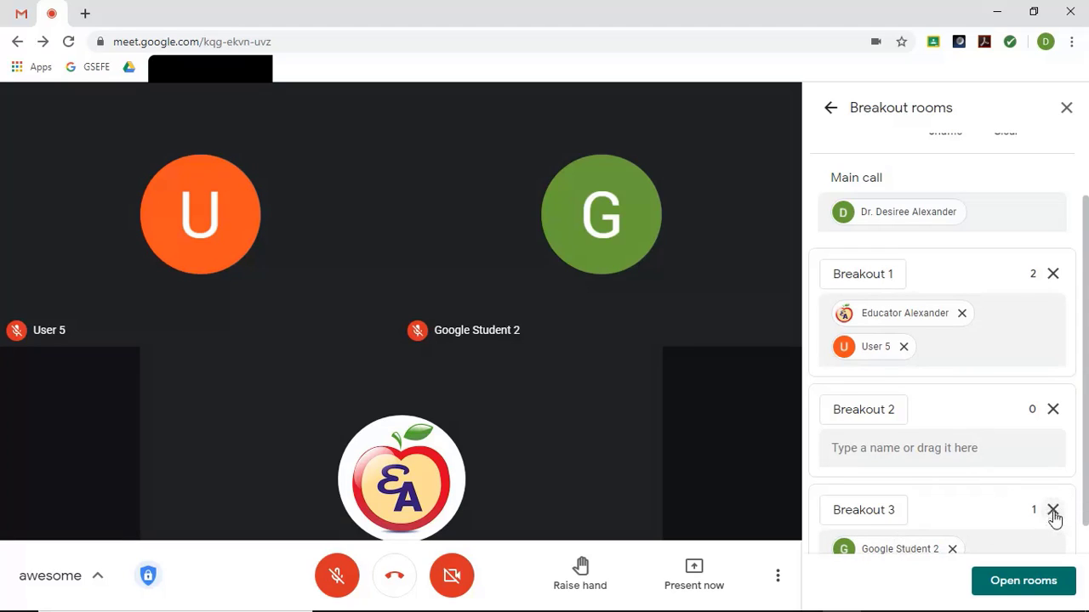
Delete the Breakout 3 room and move Google Student 2 from the main call into Breakout 2
scroll(970, 513, "down", 1)
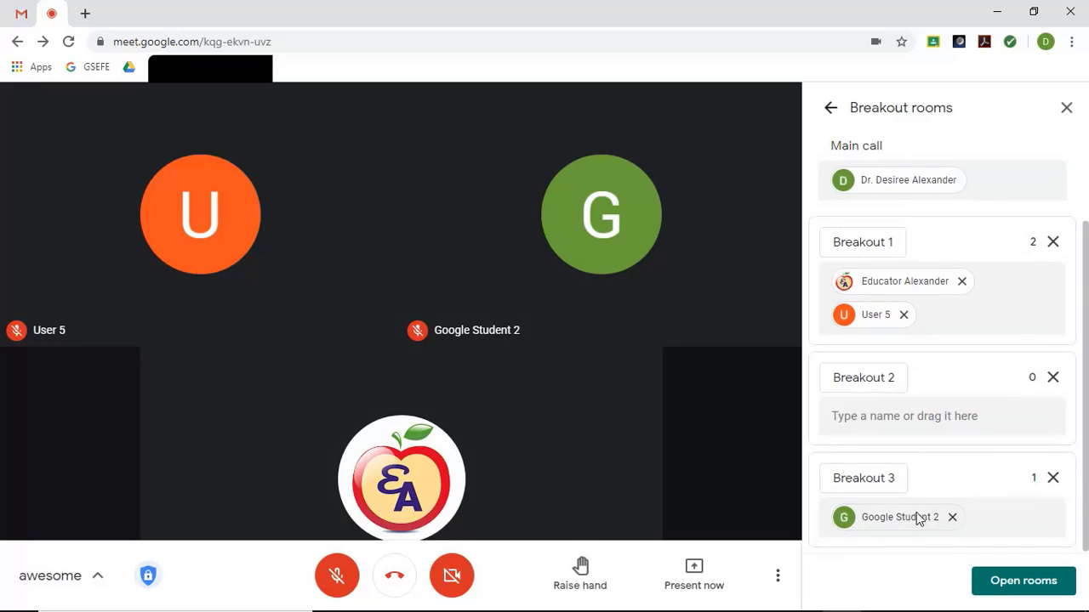
left_click(1053, 479)
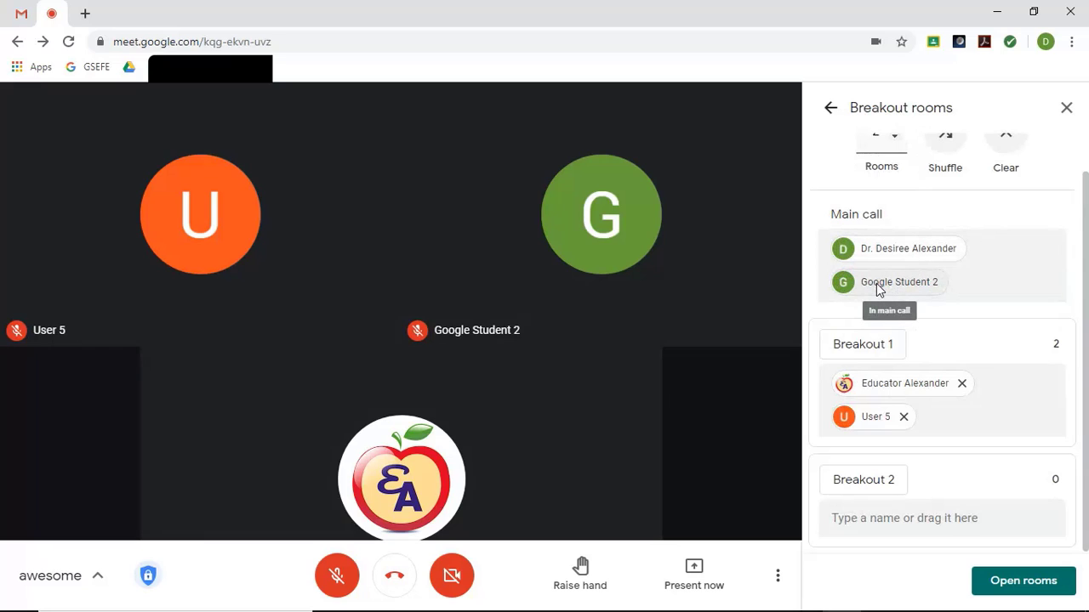
left_click_drag(879, 289, 911, 510)
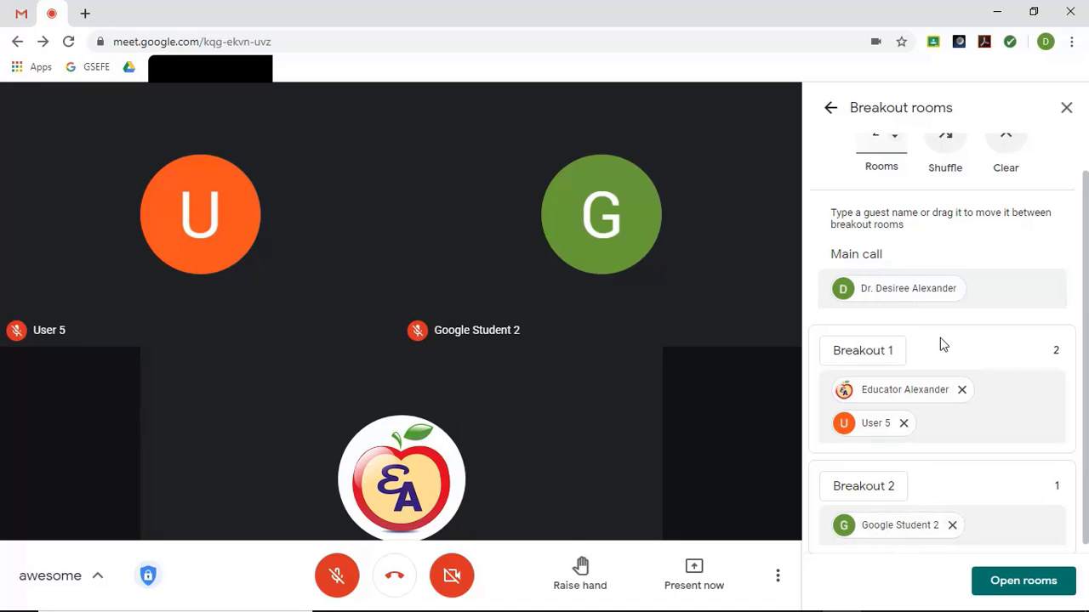
Shuffle the participants between the two breakout rooms several times
scroll(941, 322, "up", 1)
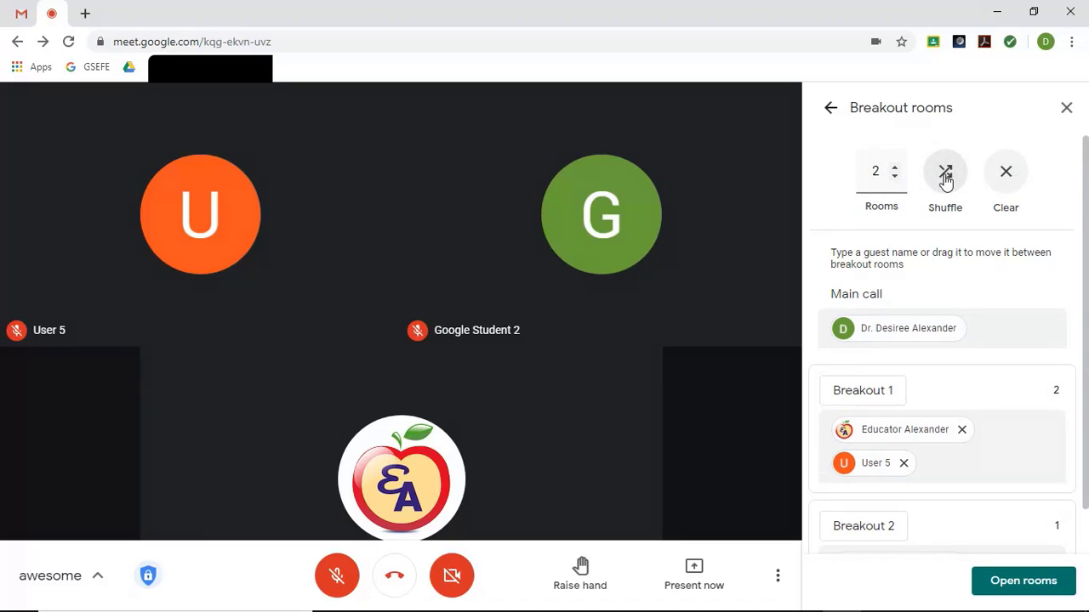
scroll(890, 437, "down", 1)
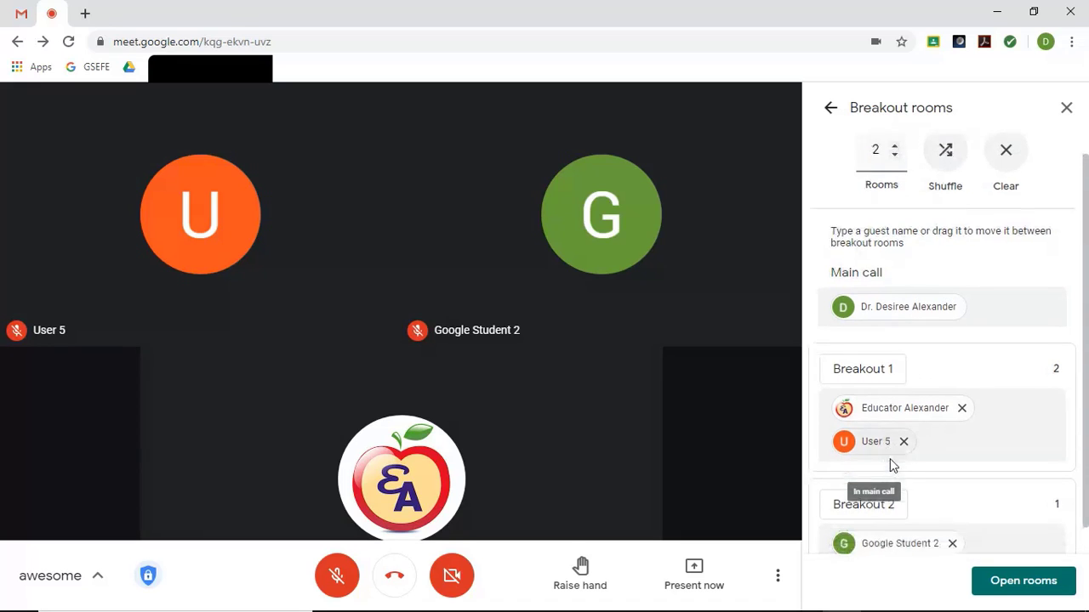
left_click(947, 150)
left_click(948, 150)
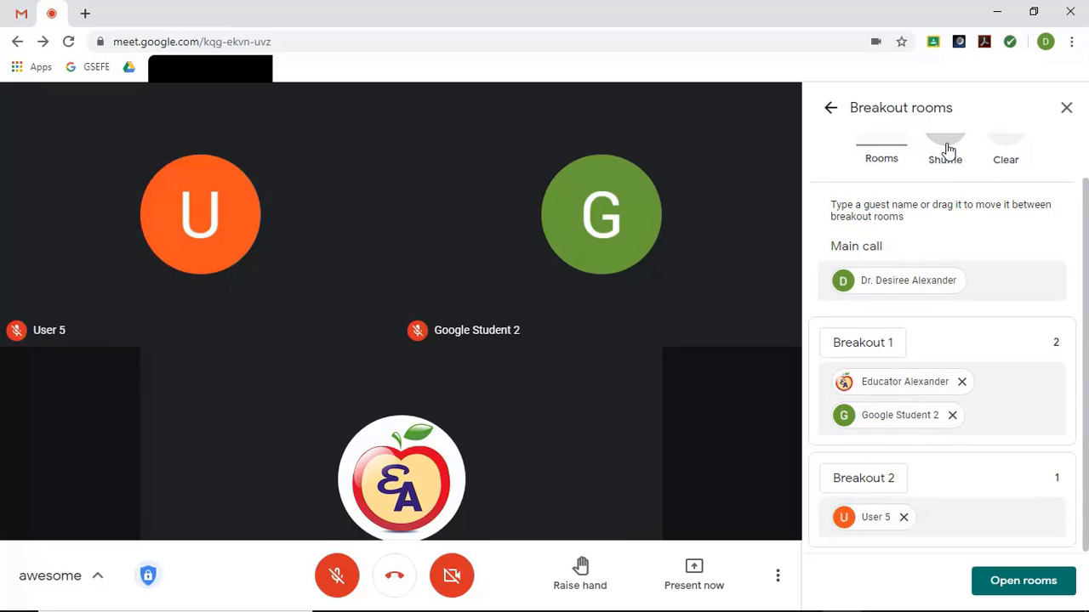
left_click(948, 150)
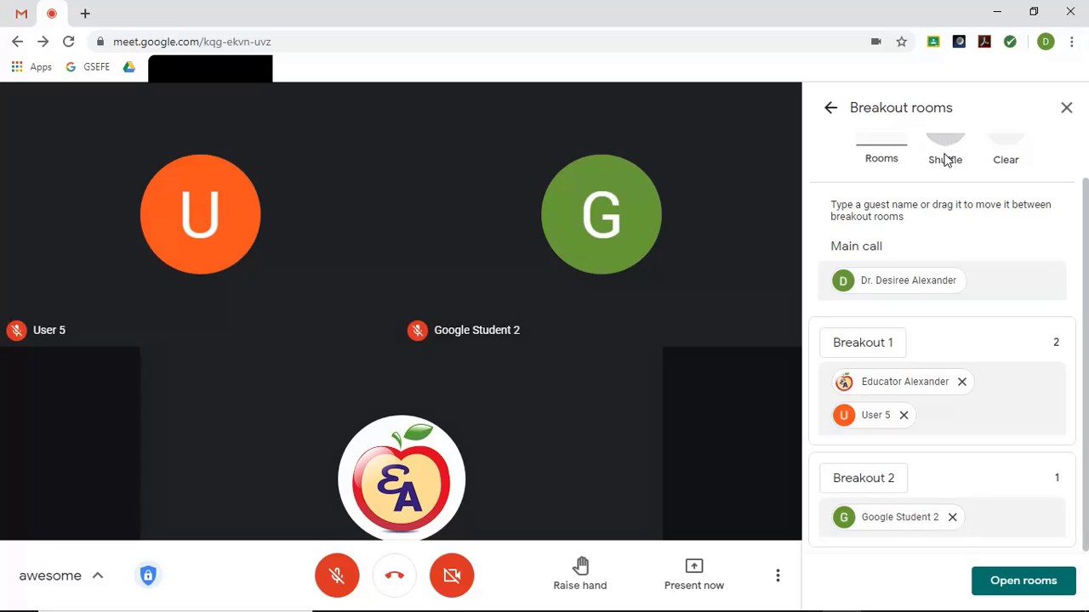
left_click(946, 150)
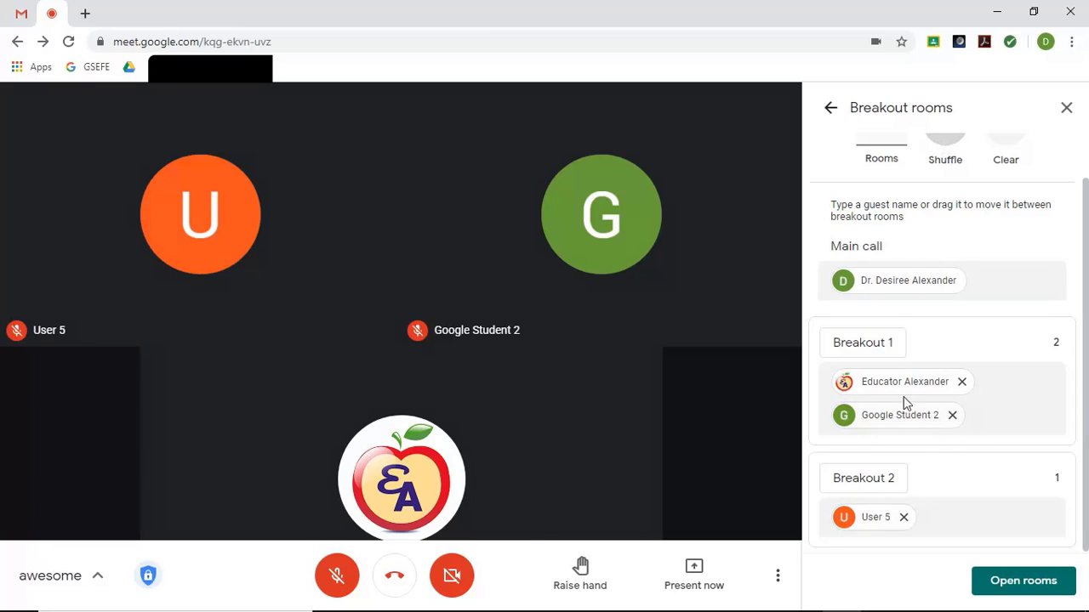
Move the educator participant into Breakout 2, and shuffle the room assignments once more
left_click_drag(894, 382, 944, 510)
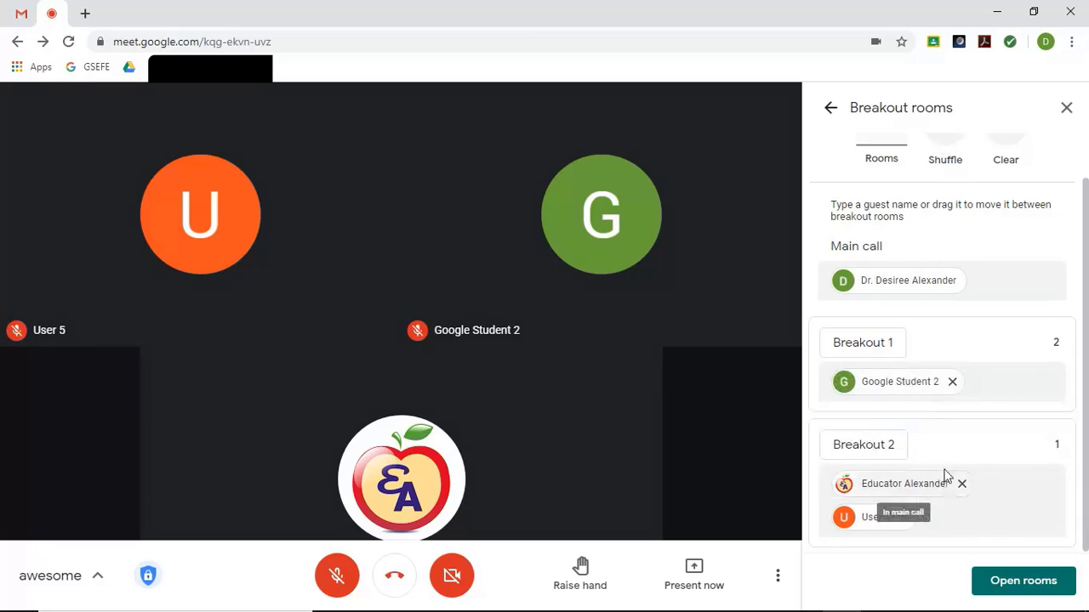
scroll(938, 414, "up", 1)
left_click(945, 200)
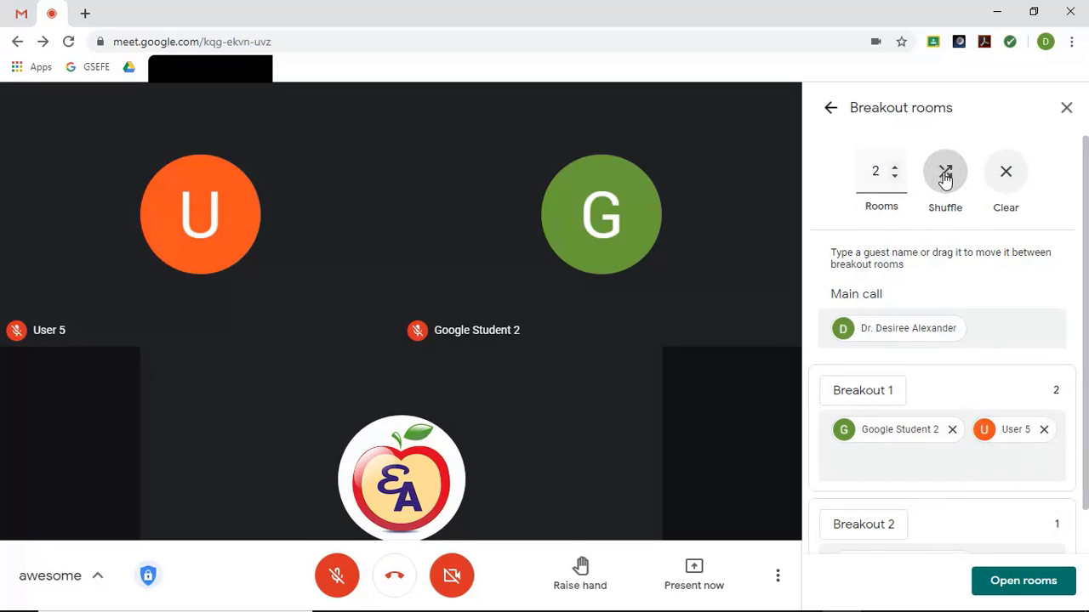
scroll(953, 485, "down", 1)
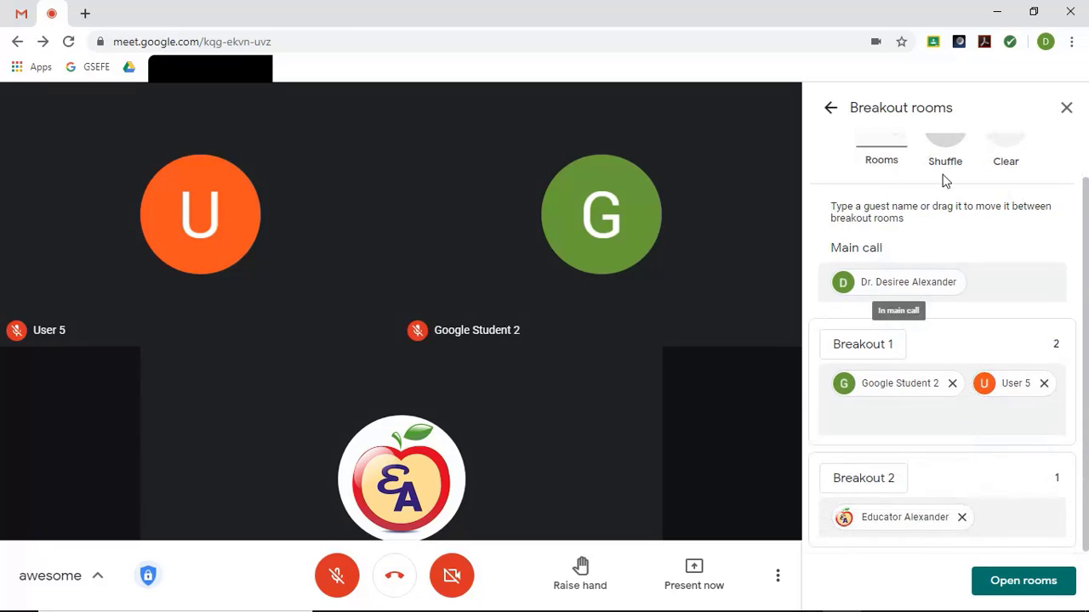
Clear all breakout room assignments so every participant goes back to the main call
scroll(961, 353, "up", 1)
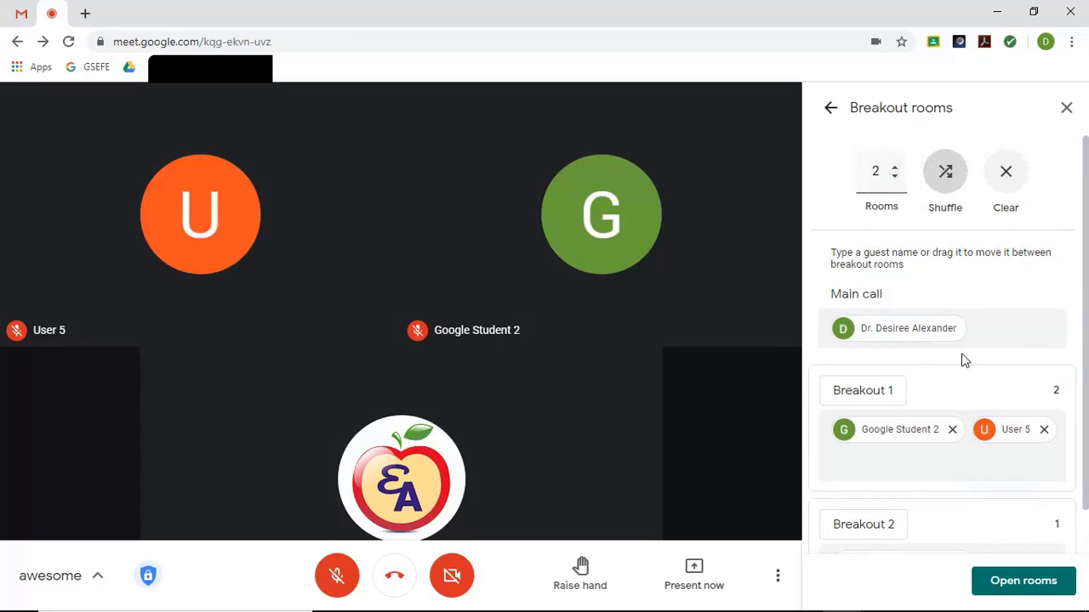
left_click(1006, 176)
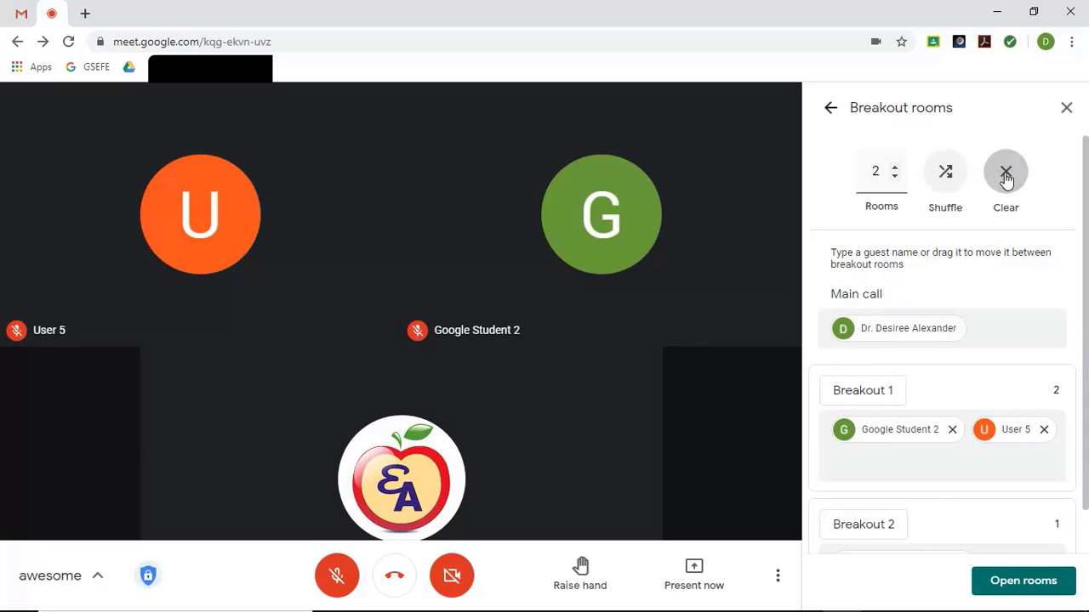
scroll(934, 391, "down", 2)
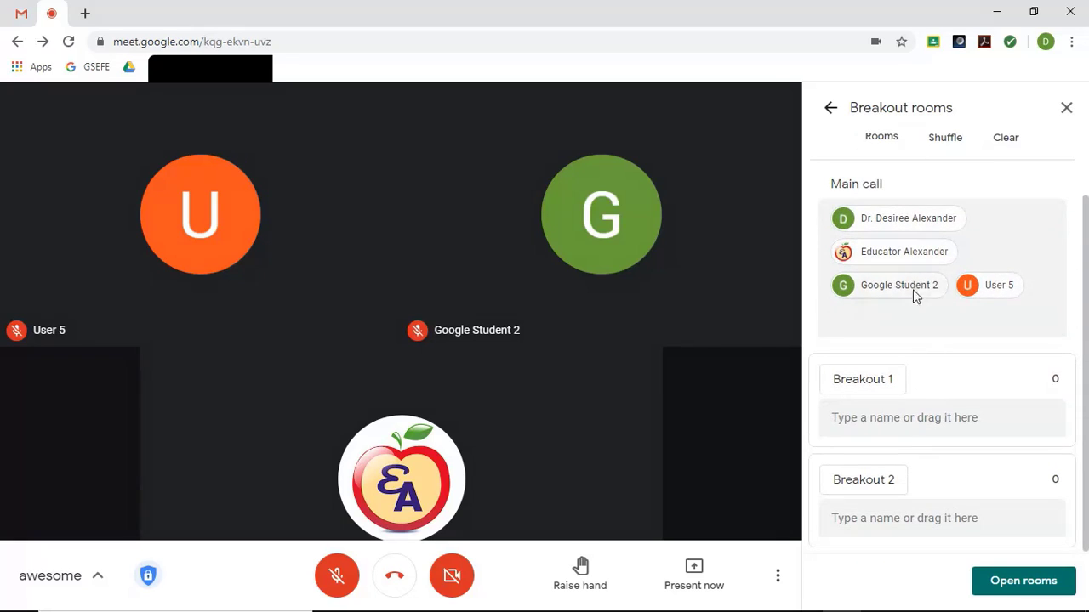
Assign the educator participant and User 5 to Breakout 1, and Google Student 2 to Breakout 2
left_click_drag(889, 252, 902, 416)
left_click_drag(910, 292, 916, 496)
left_click_drag(1010, 293, 1000, 447)
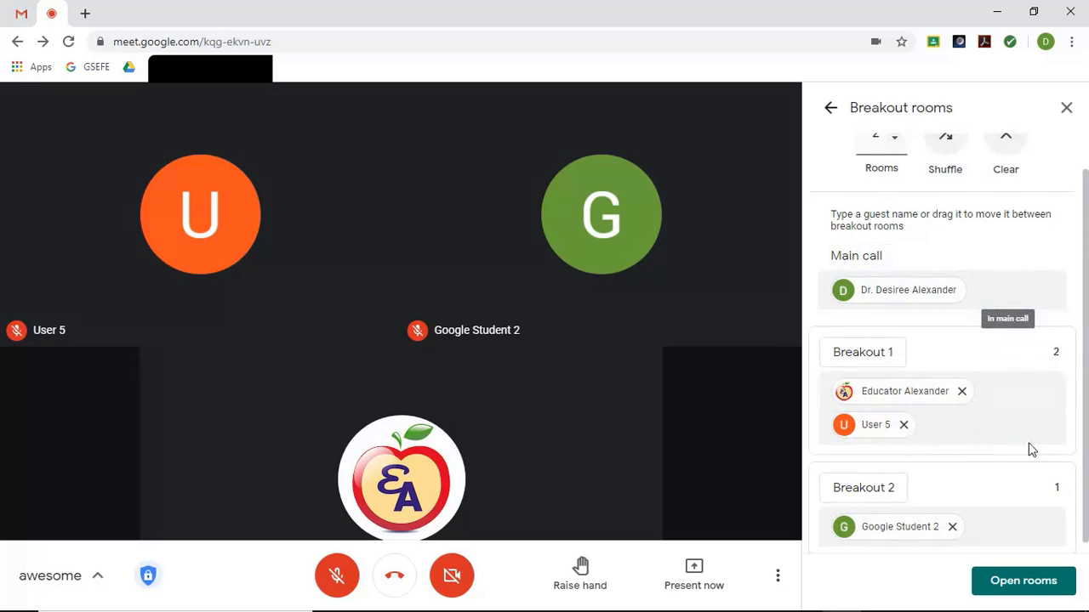
Move the meeting host from the main call into Breakout 2
scroll(1021, 418, "up", 1)
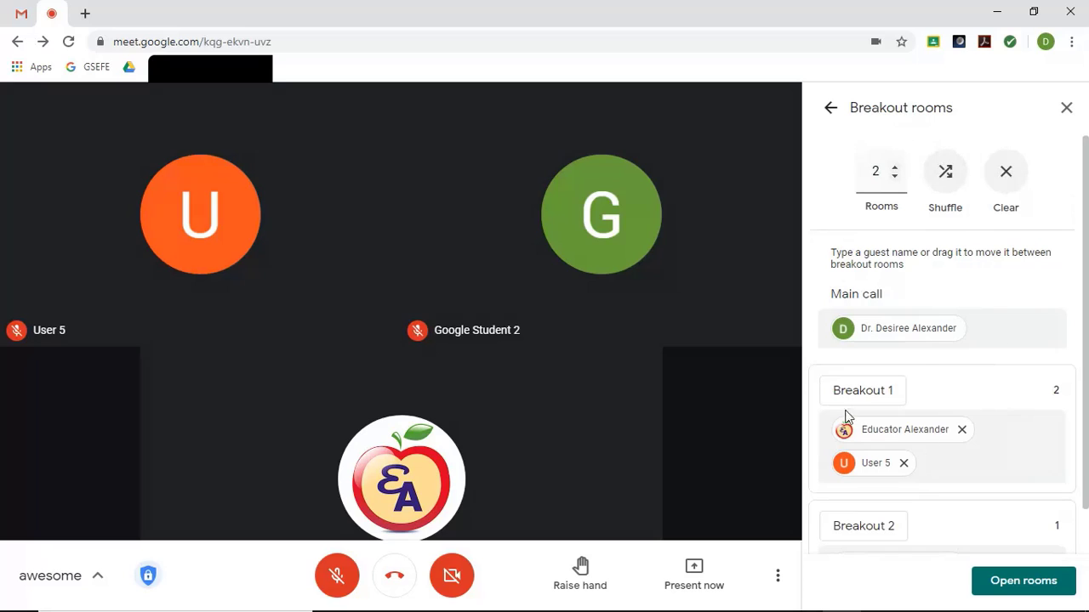
scroll(978, 476, "down", 1)
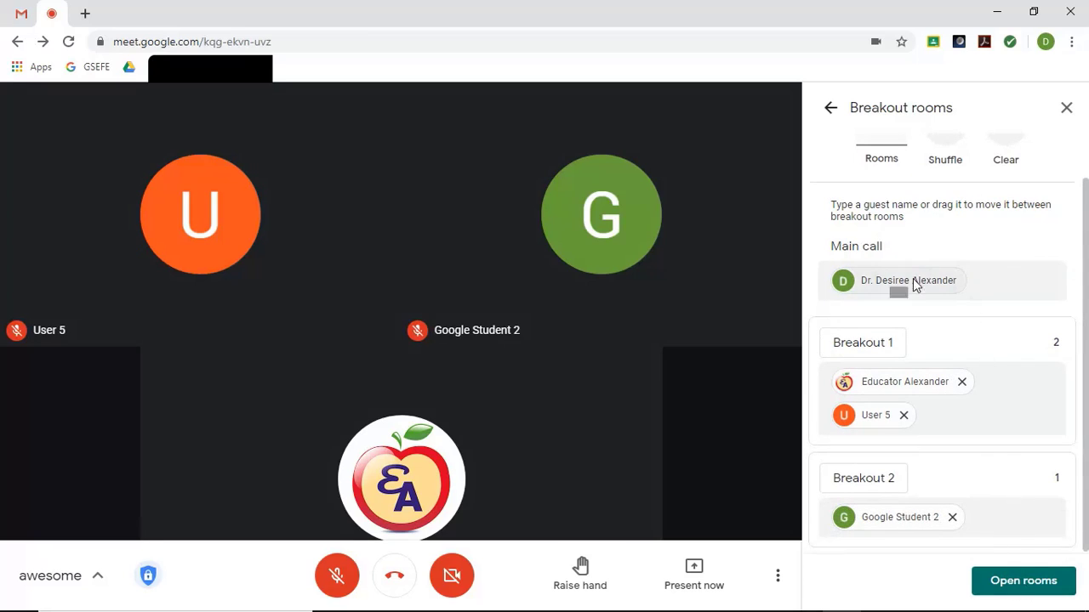
left_click_drag(876, 289, 932, 520)
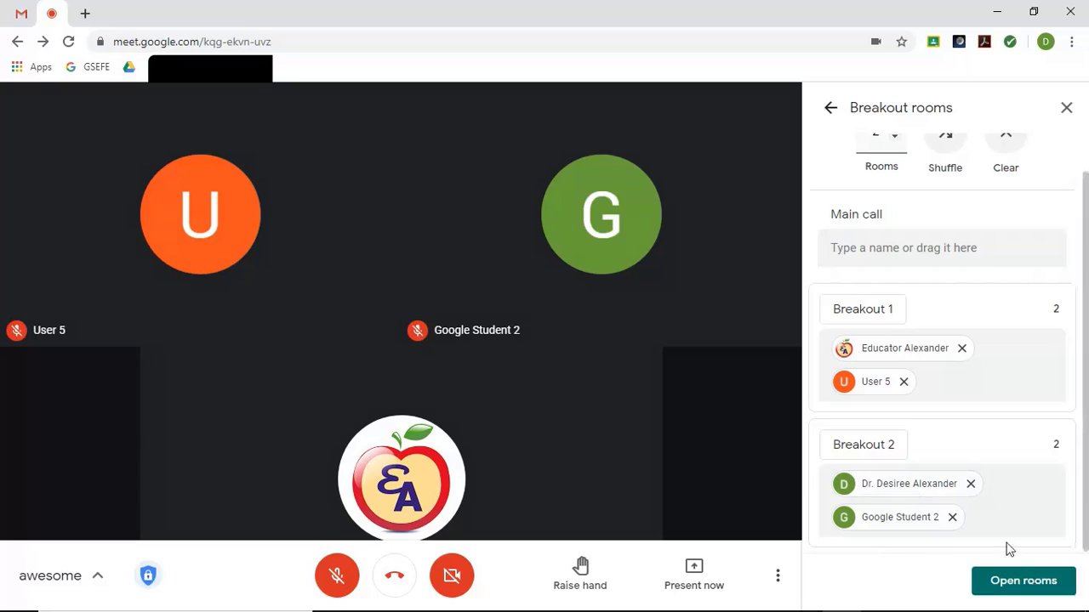
Open the breakout rooms and accept the host's invitation to join Breakout 2
left_click(1024, 582)
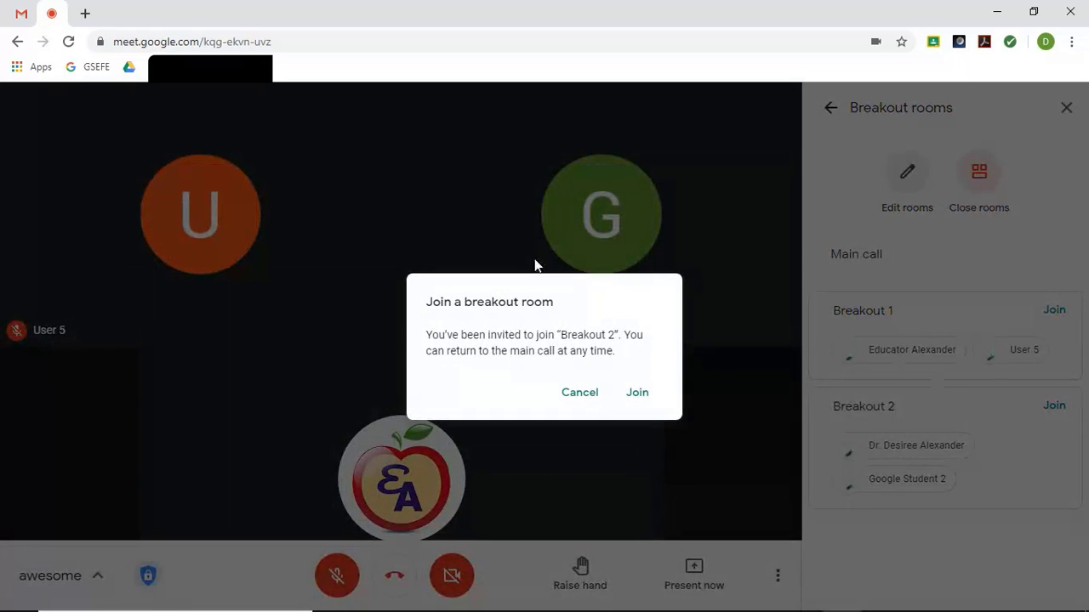
left_click(648, 397)
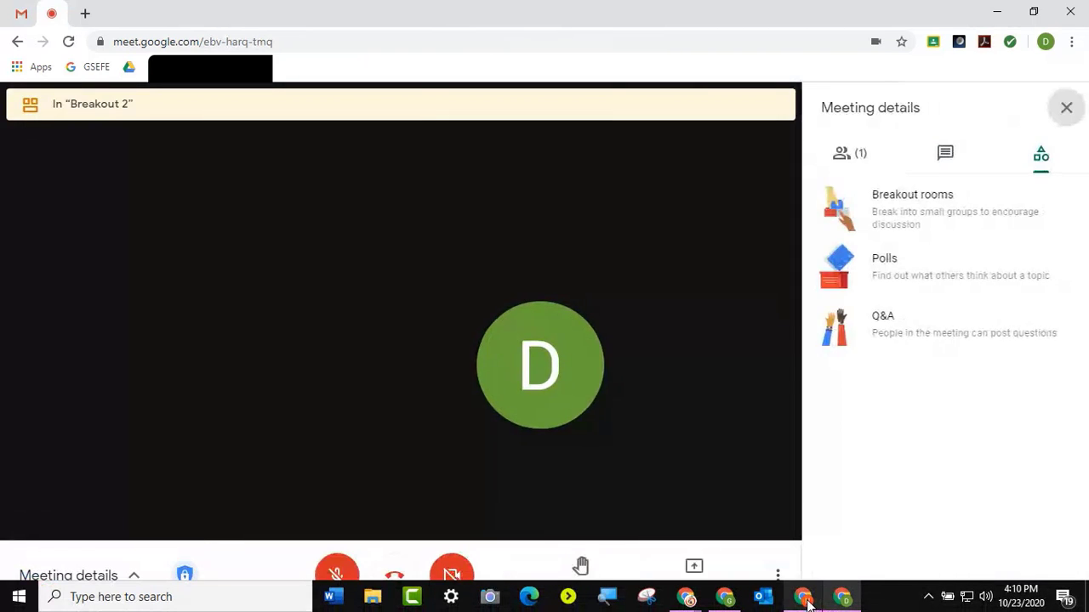
Switch to User 5's meeting window and accept the invitation to join Breakout 1
left_click(804, 597)
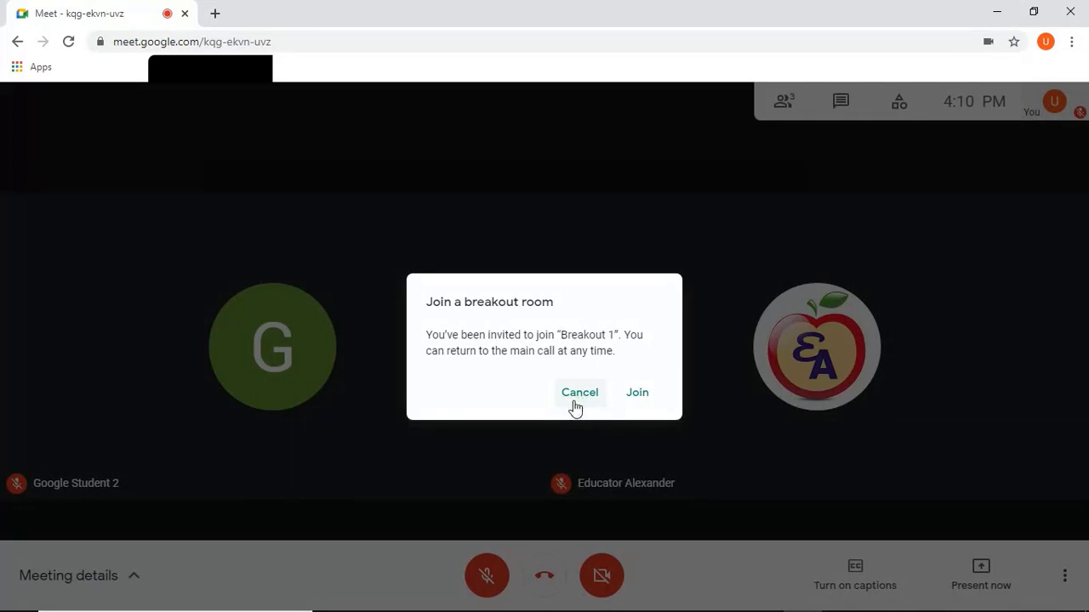
left_click(646, 396)
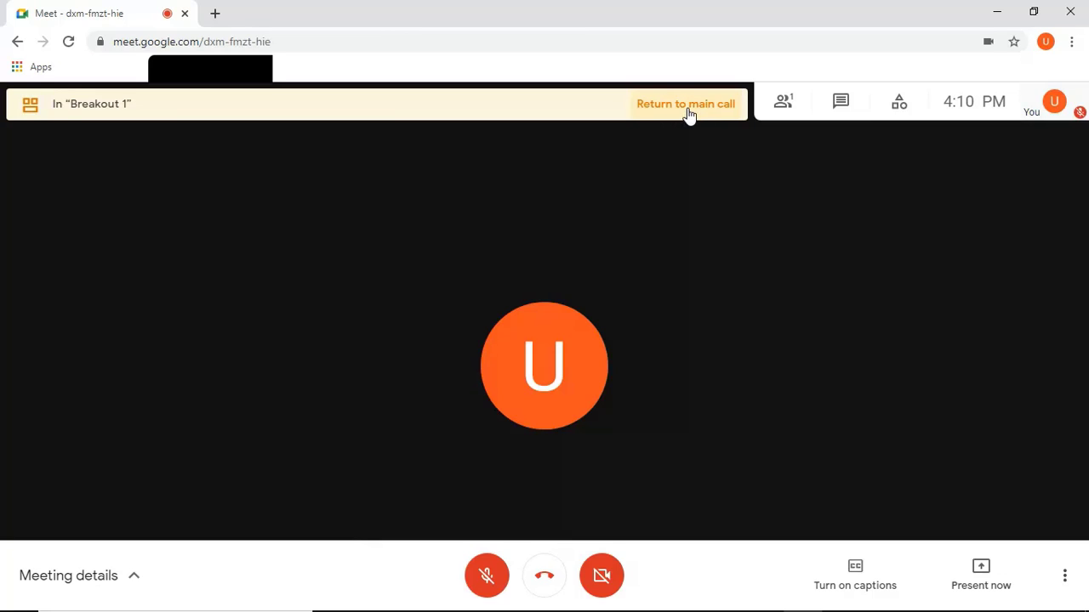
Look through the Breakout rooms, Polls and Q&A activities available to User 5 inside Breakout 1, and close the activities
left_click(901, 110)
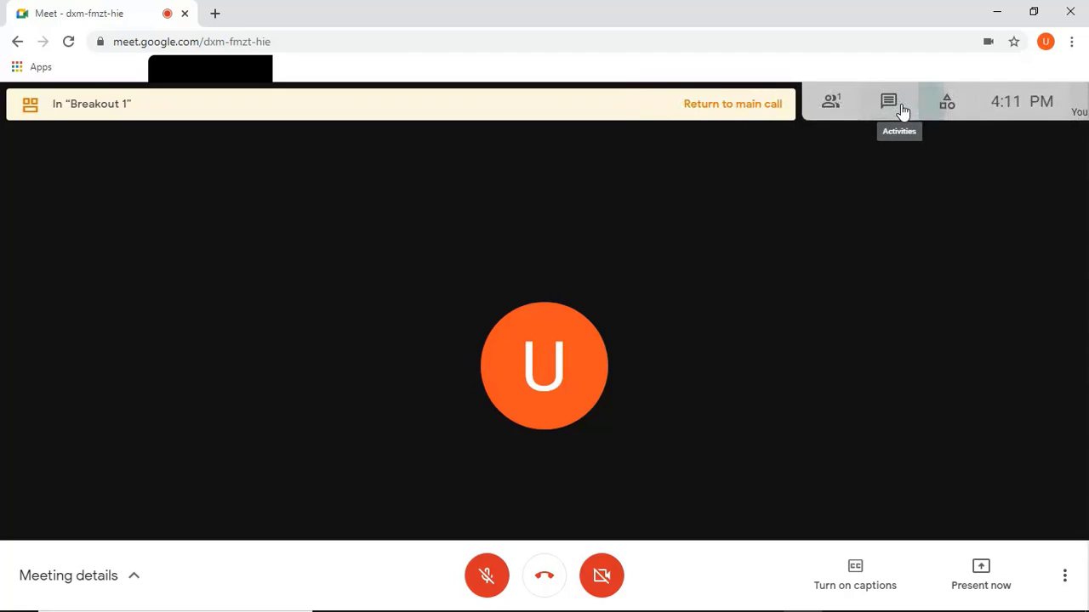
left_click(911, 226)
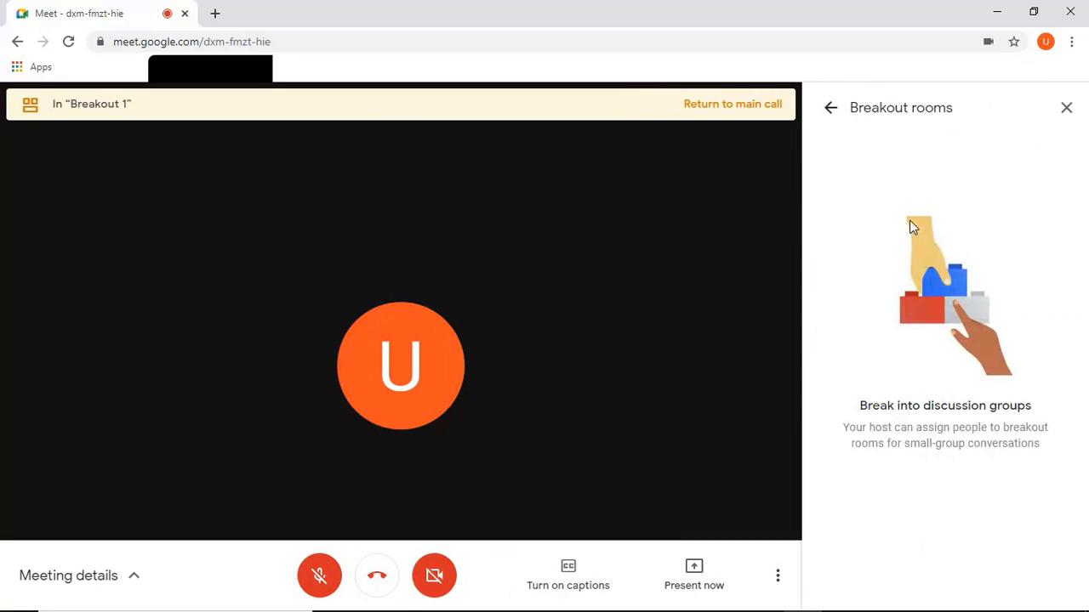
left_click(828, 108)
left_click(904, 258)
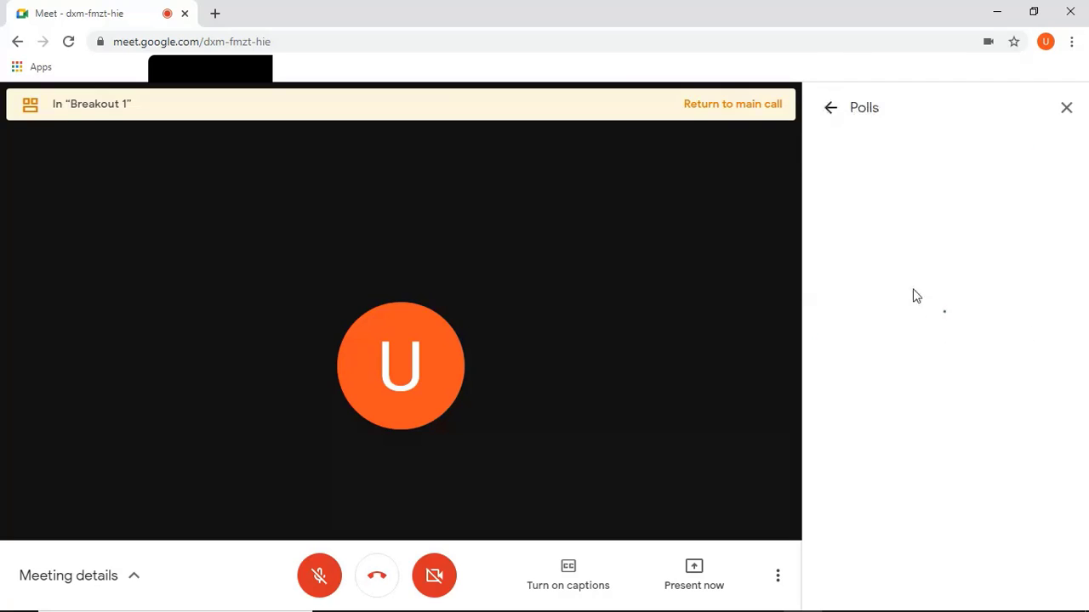
left_click(828, 107)
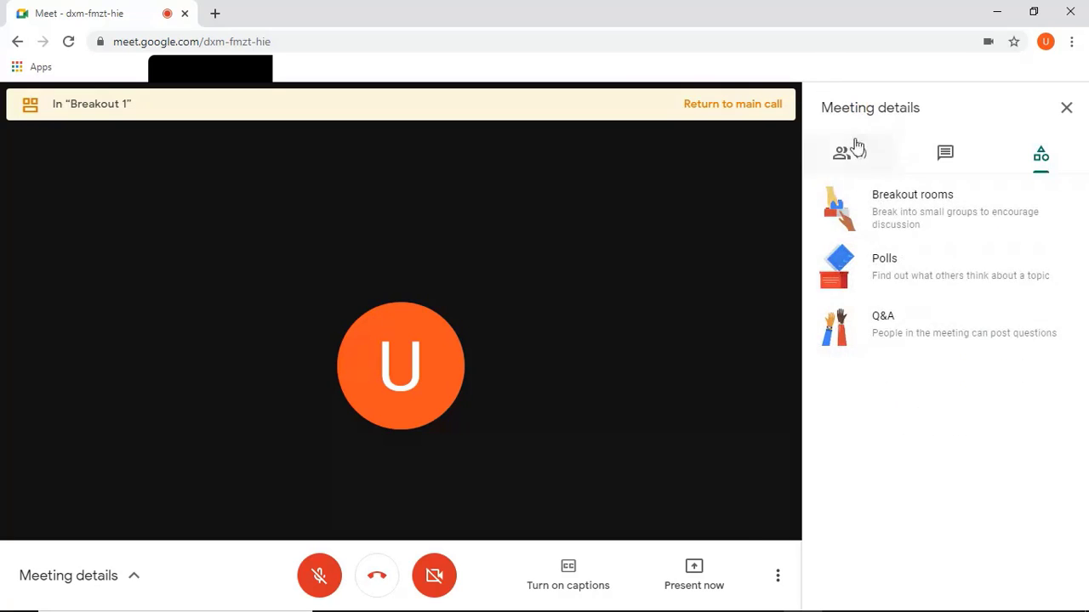
left_click(943, 330)
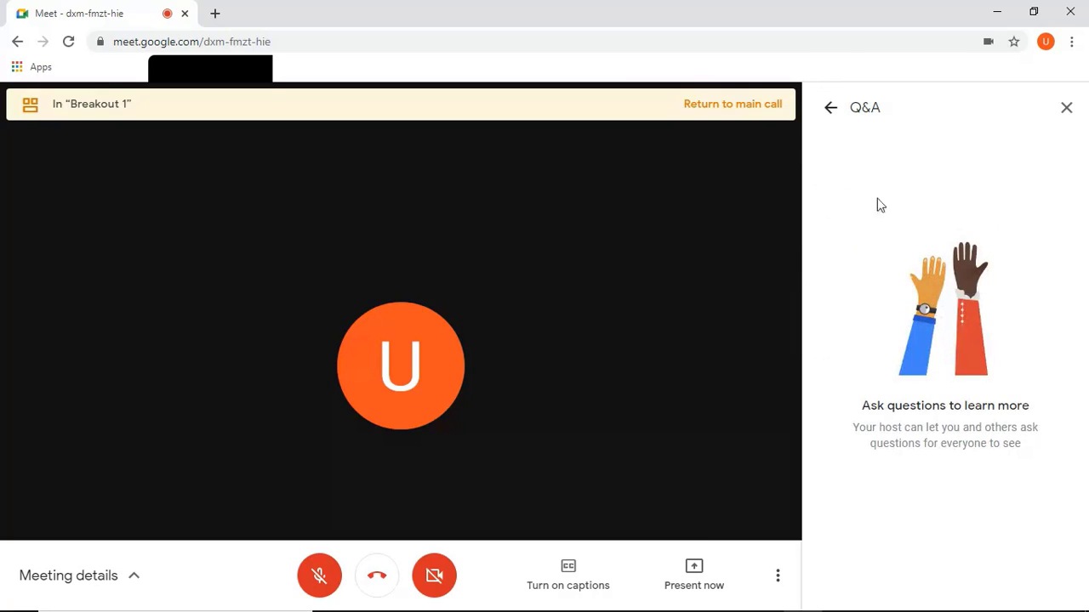
left_click(831, 108)
left_click(1065, 108)
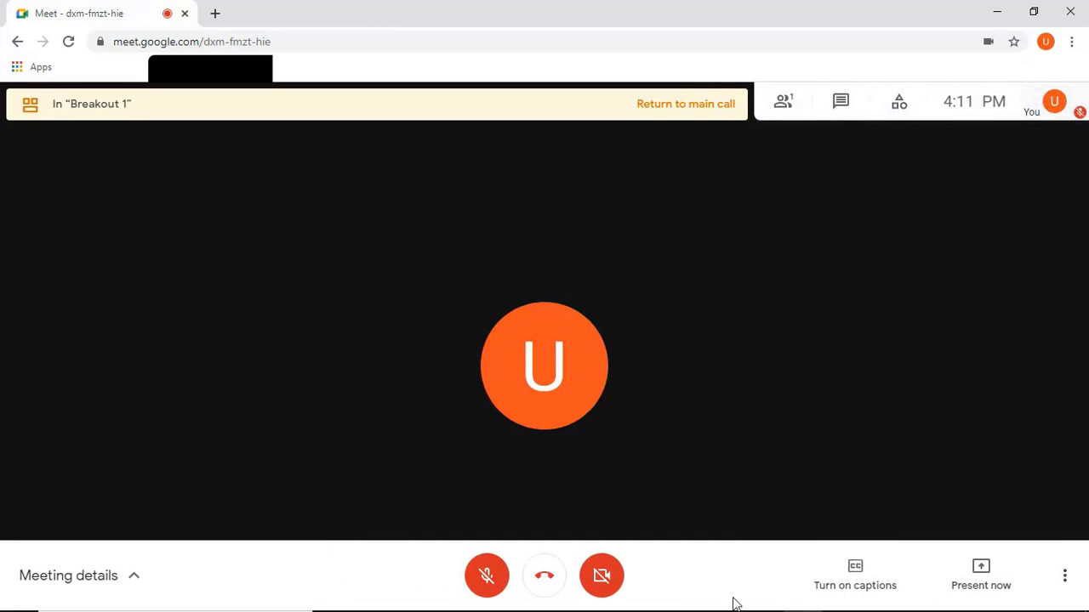
Switch to the host's meeting window, join Breakout 1 as host, and leave it to return to the main call
left_click(840, 597)
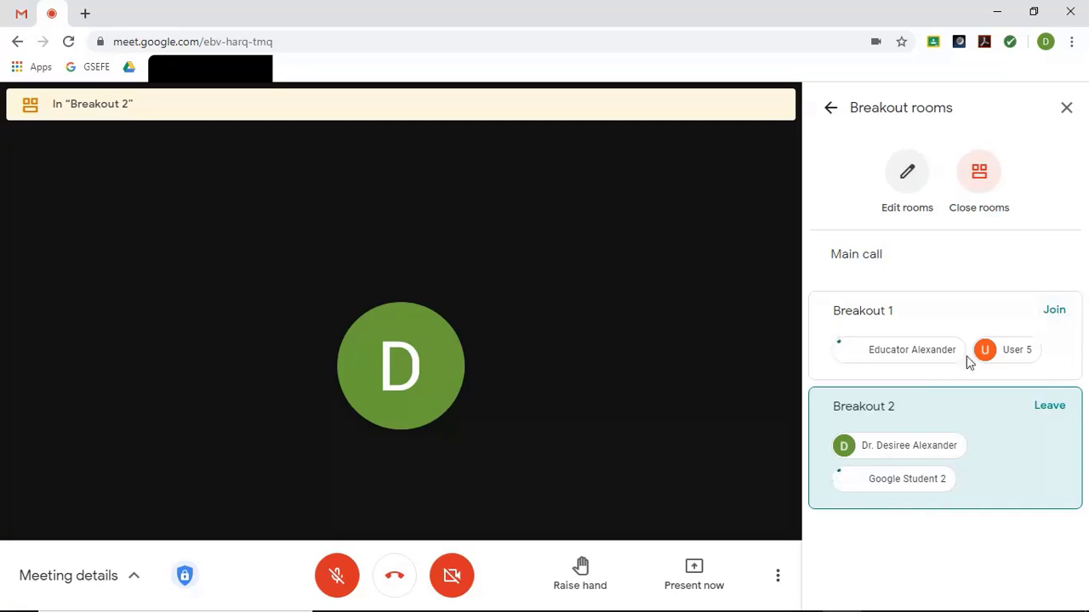
left_click(1058, 308)
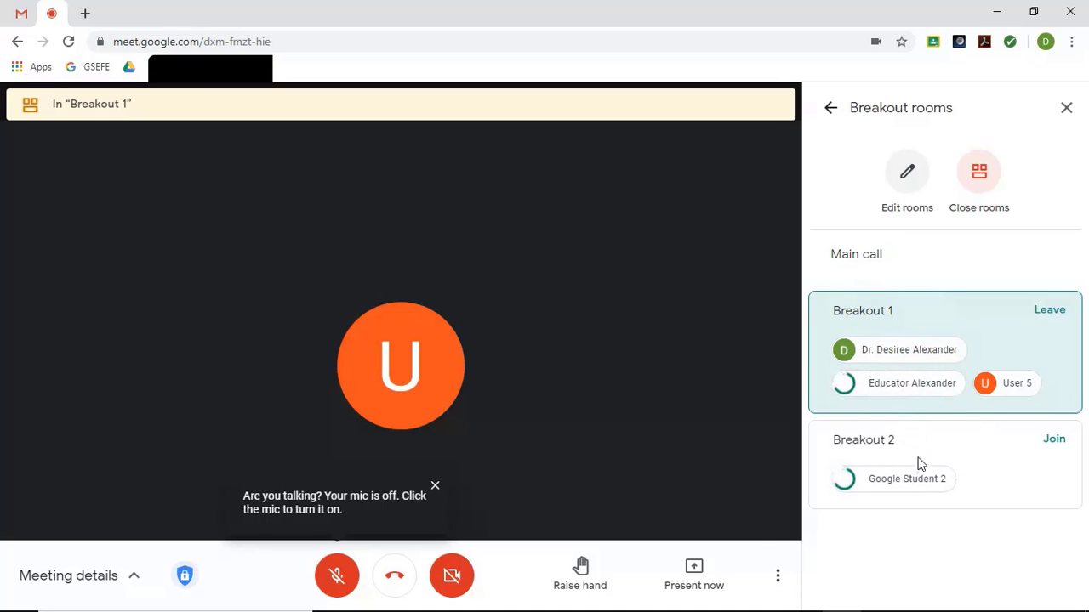
left_click(1050, 311)
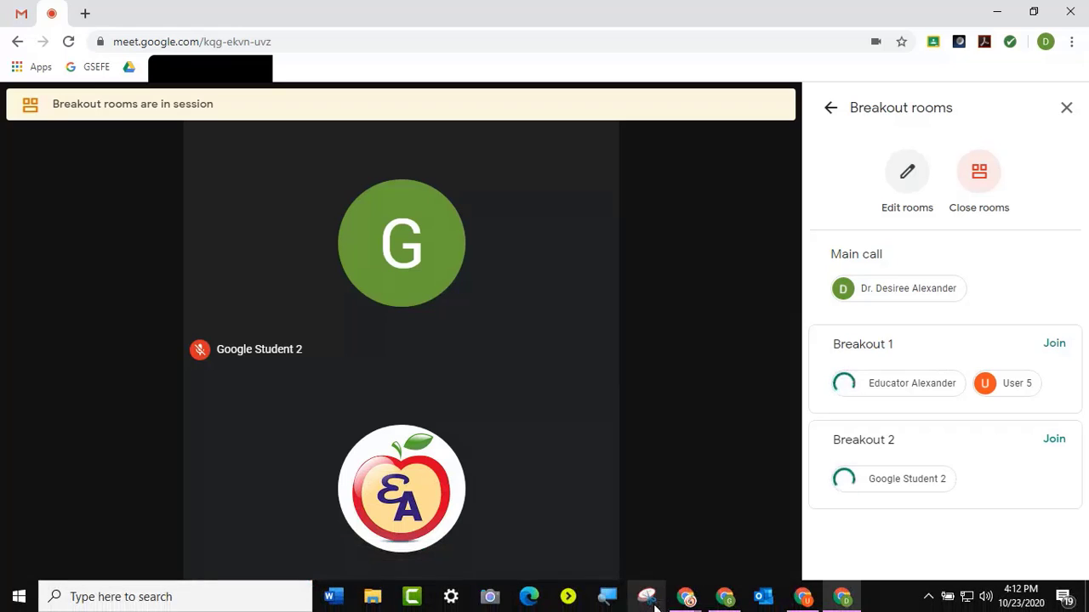
Switch to Google Student 2's meeting window and decline the invitation to join Breakout 2
left_click(726, 598)
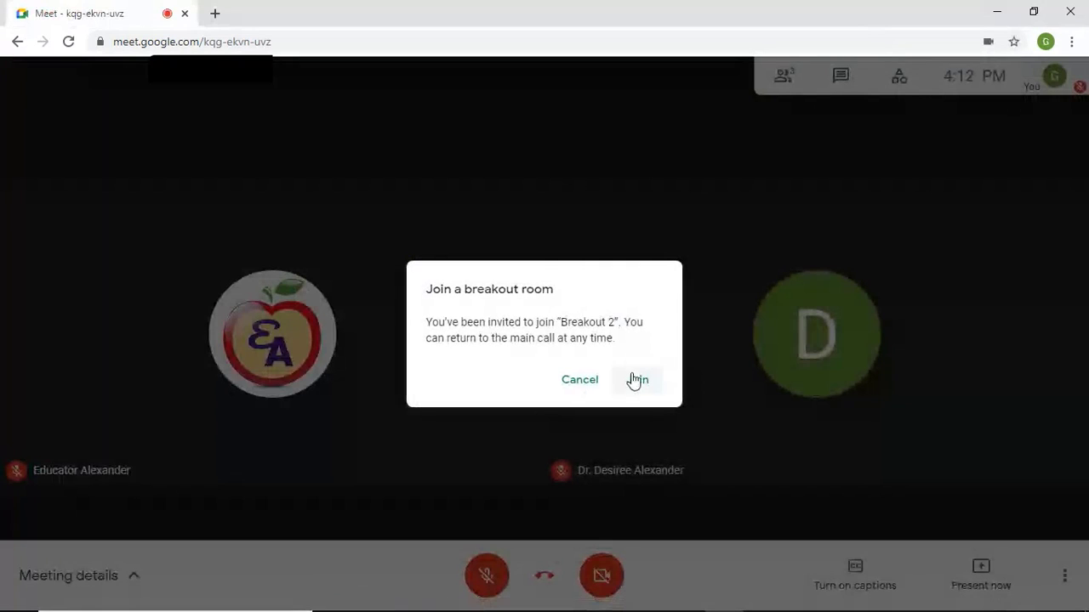
left_click(574, 388)
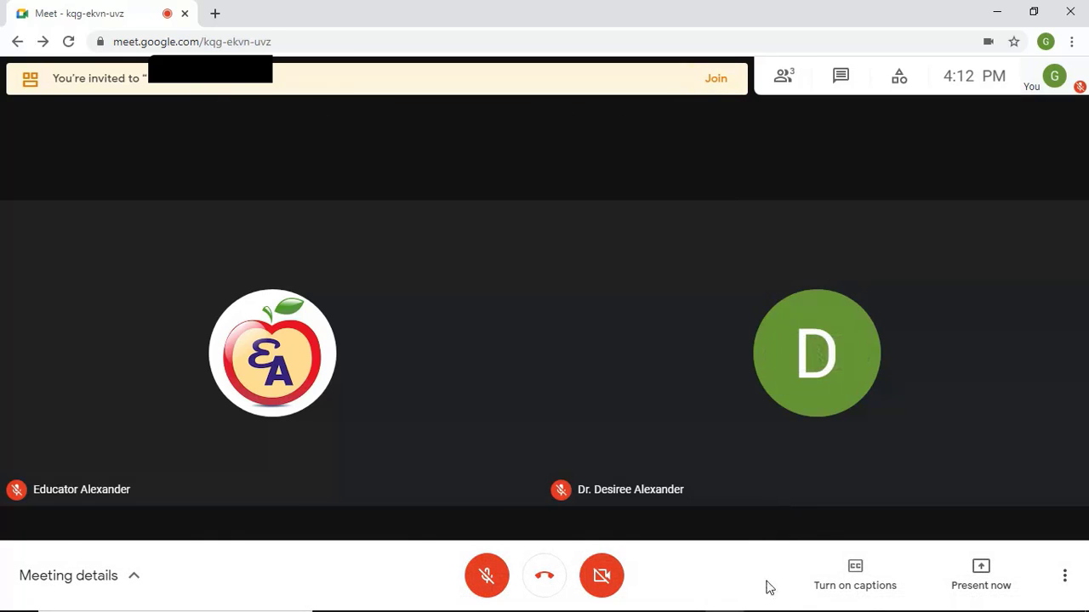
Return to the host's meeting window and edit the open breakout rooms, setting the number of rooms to 3
left_click(842, 596)
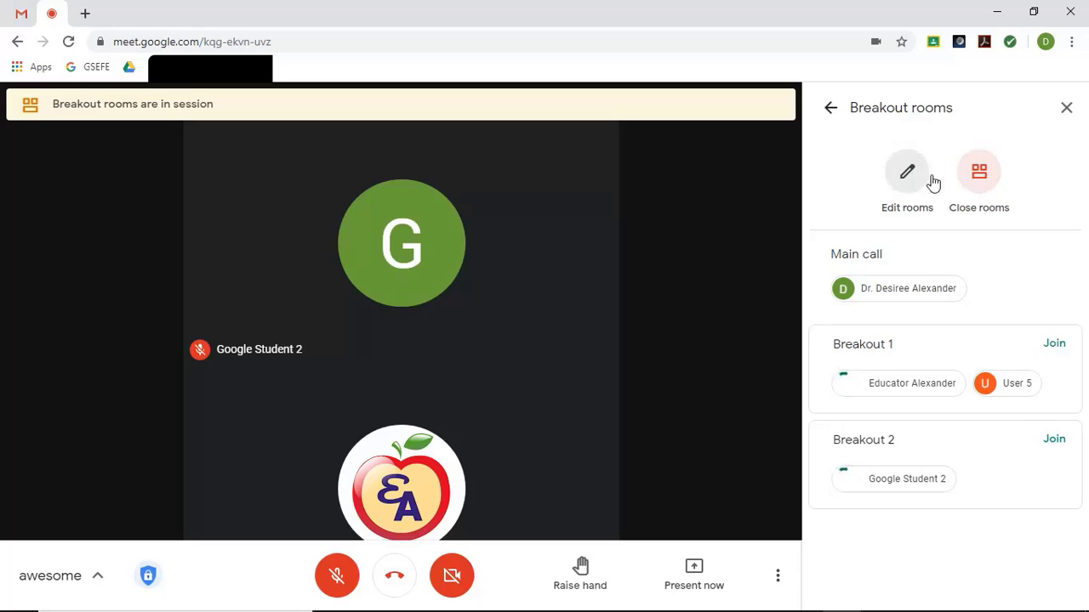
left_click(906, 172)
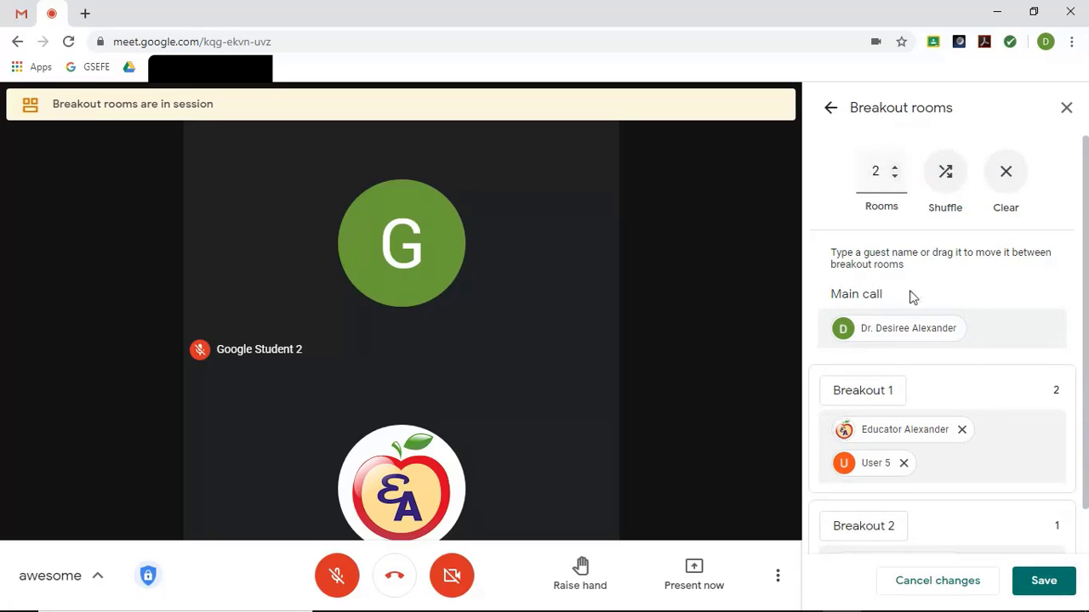
scroll(961, 353, "down", 1)
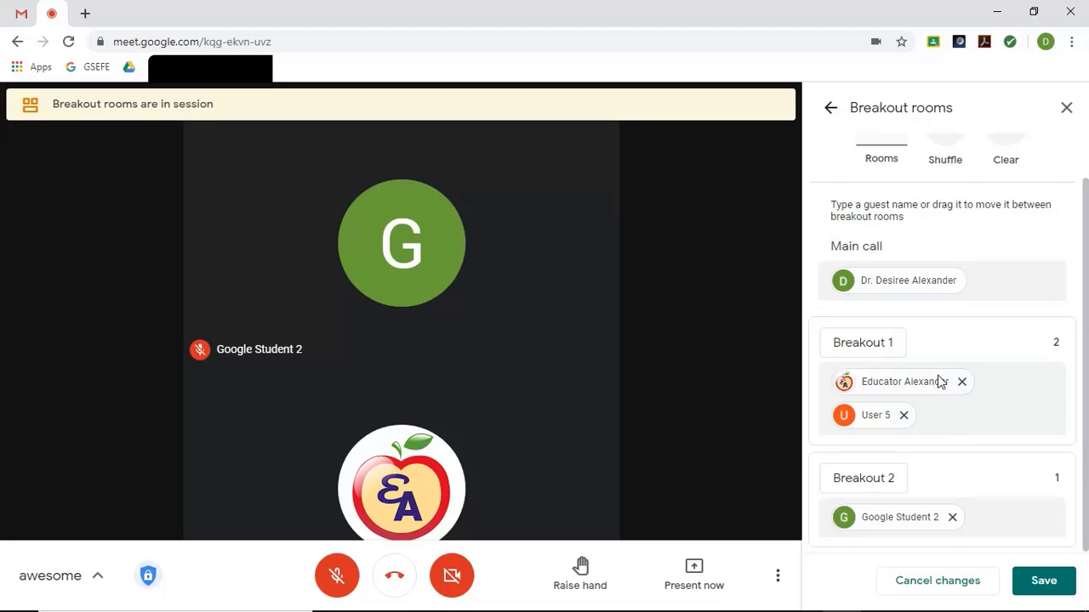
scroll(938, 382, "up", 1)
left_click(893, 173)
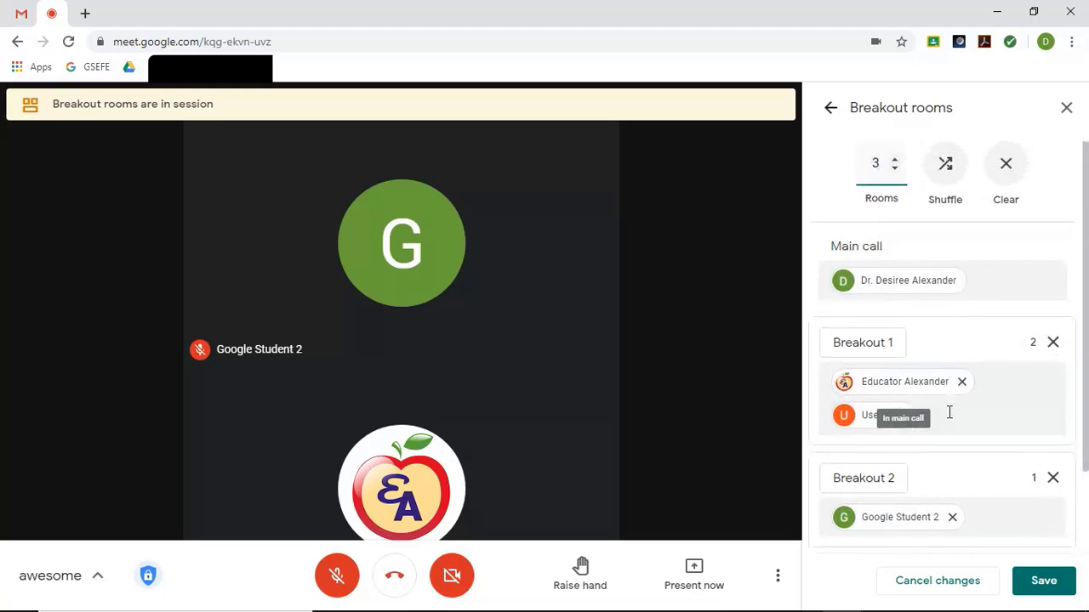
Move Google Student 2 and User 5 into Breakout 3 and save the room changes
scroll(945, 417, "down", 2)
left_click_drag(906, 423, 901, 514)
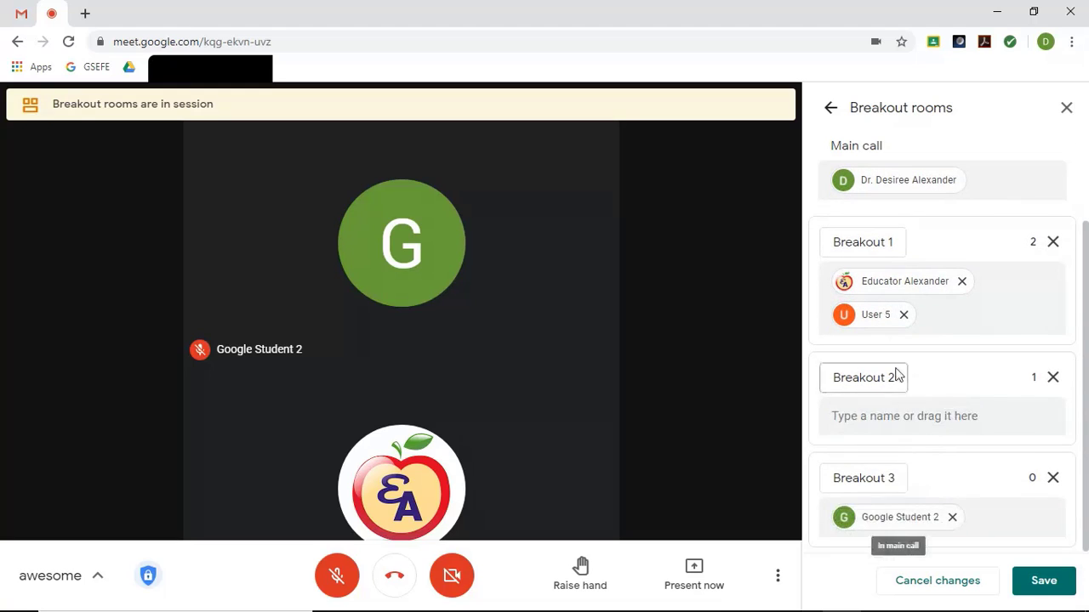
left_click_drag(885, 316, 908, 543)
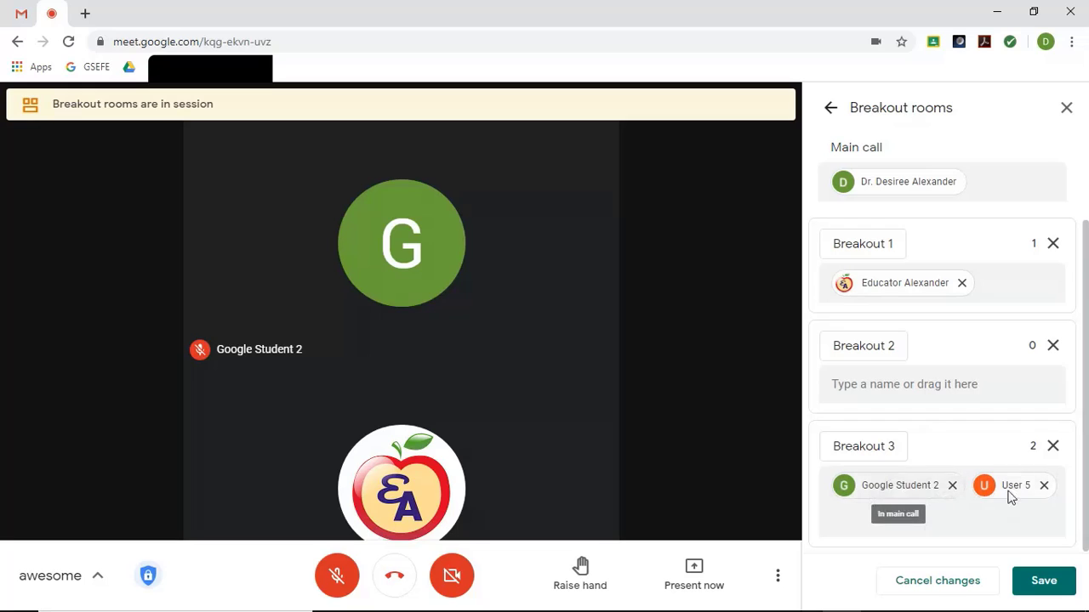
left_click(1036, 581)
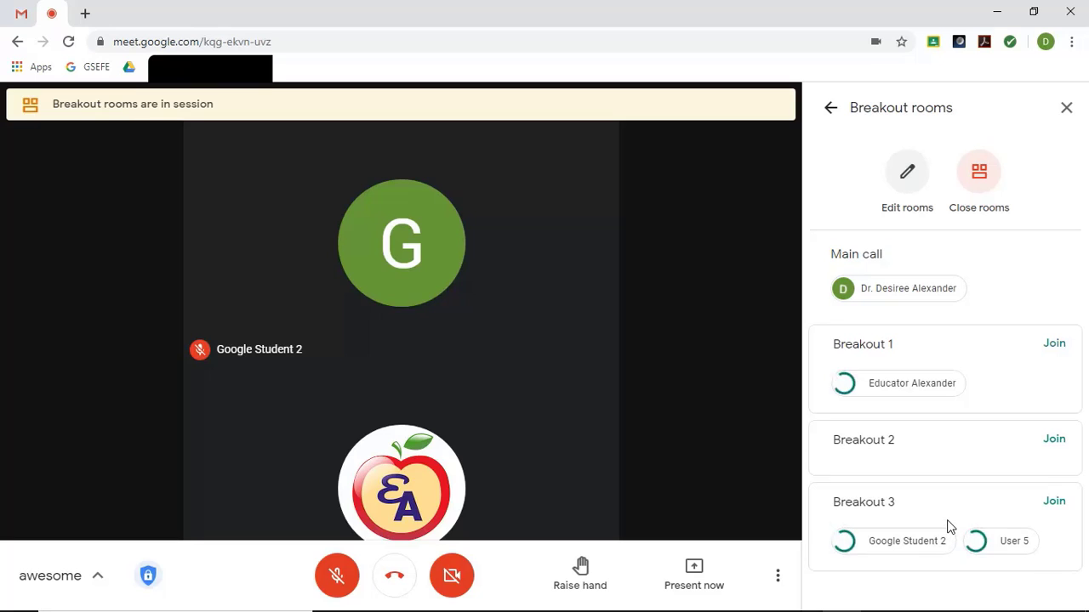
Close all breakout rooms immediately and review the room assignments
left_click(961, 181)
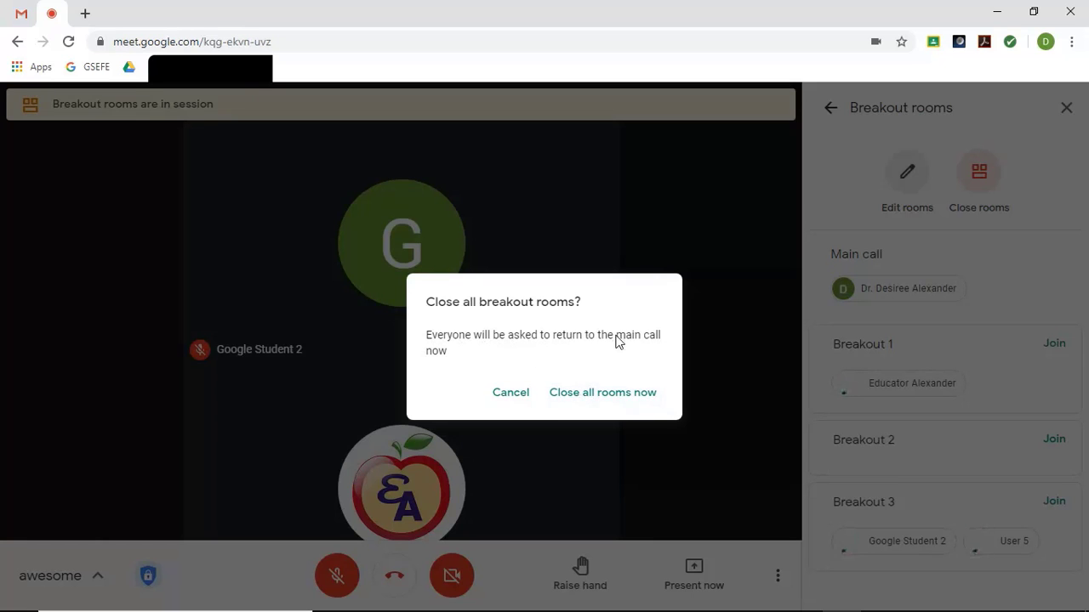
left_click(612, 394)
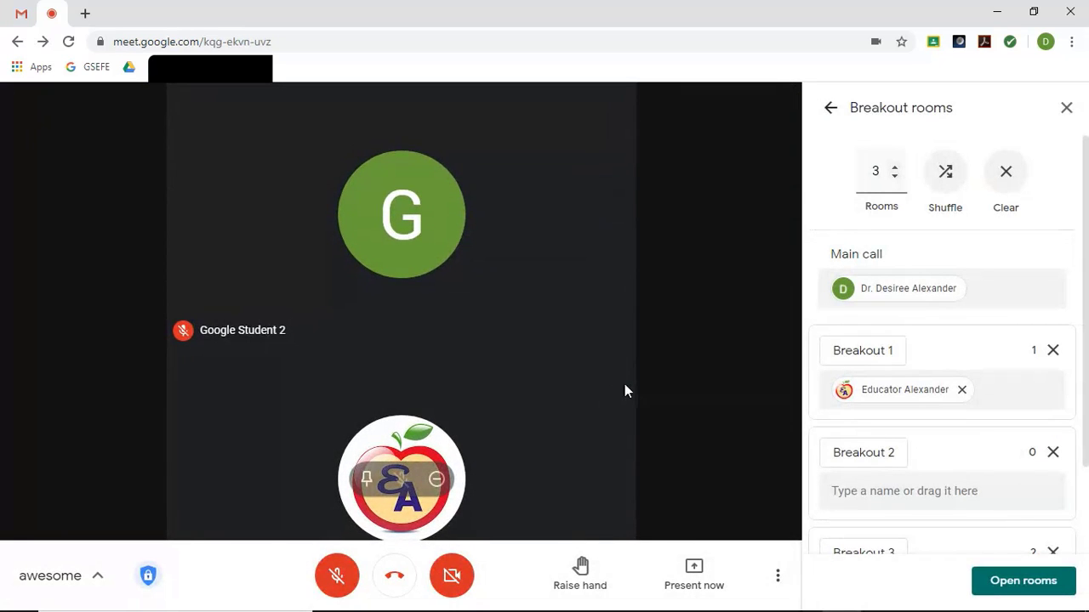
scroll(1021, 438, "down", 2)
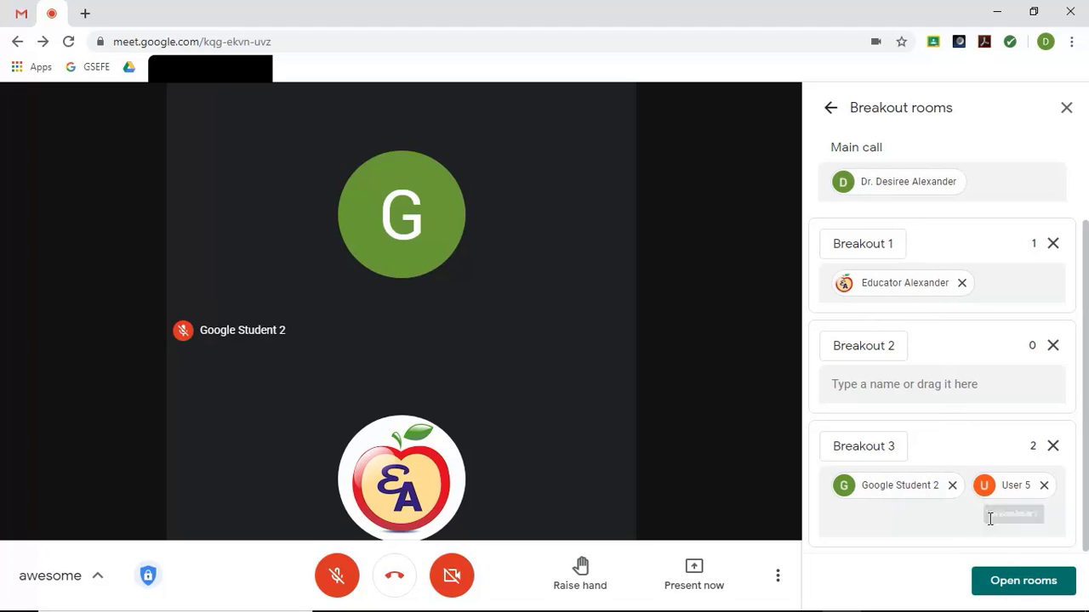
Check who is in the main call from the host's participant list, and view User 5's meeting window for comparison
left_click(831, 109)
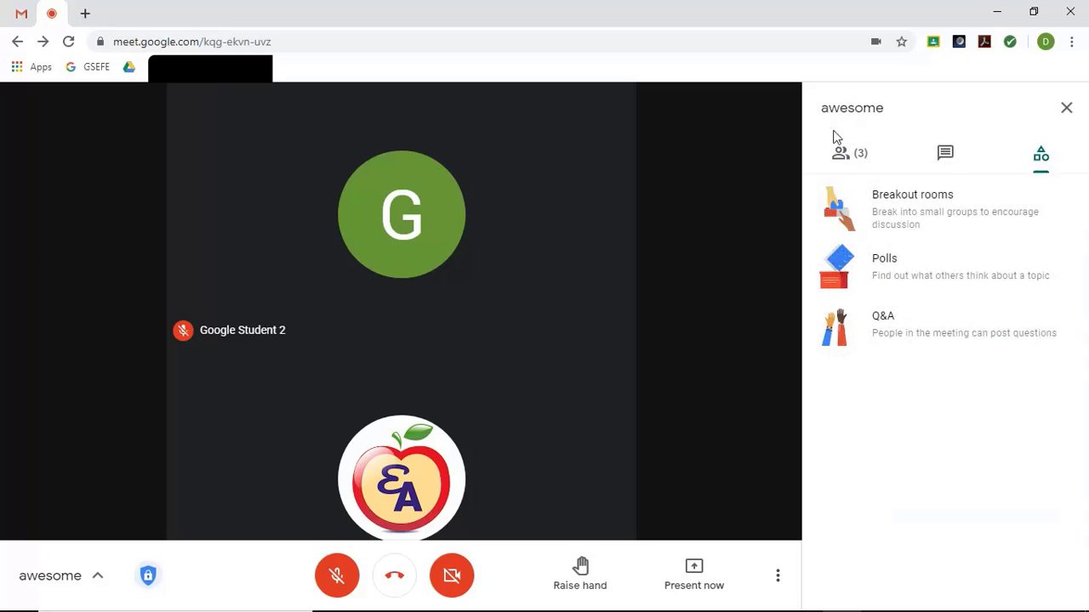
left_click(853, 157)
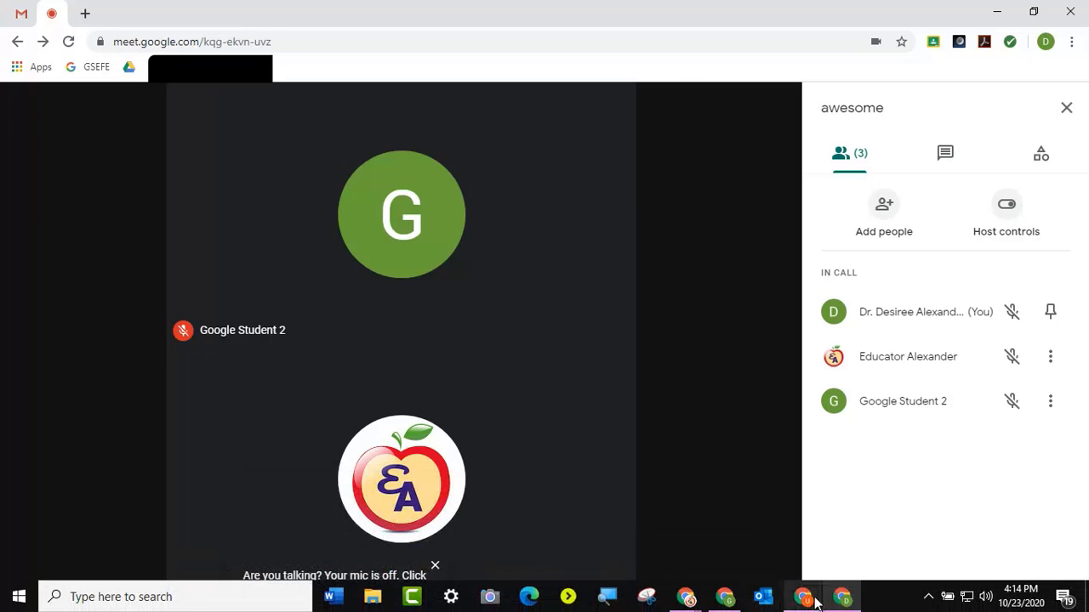
left_click(803, 596)
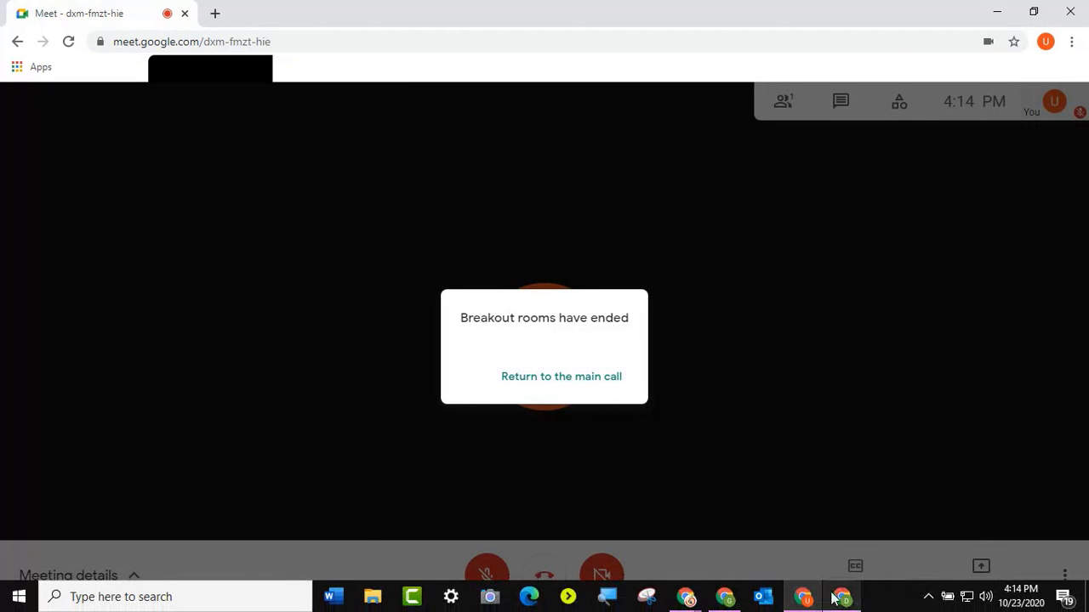
left_click(842, 596)
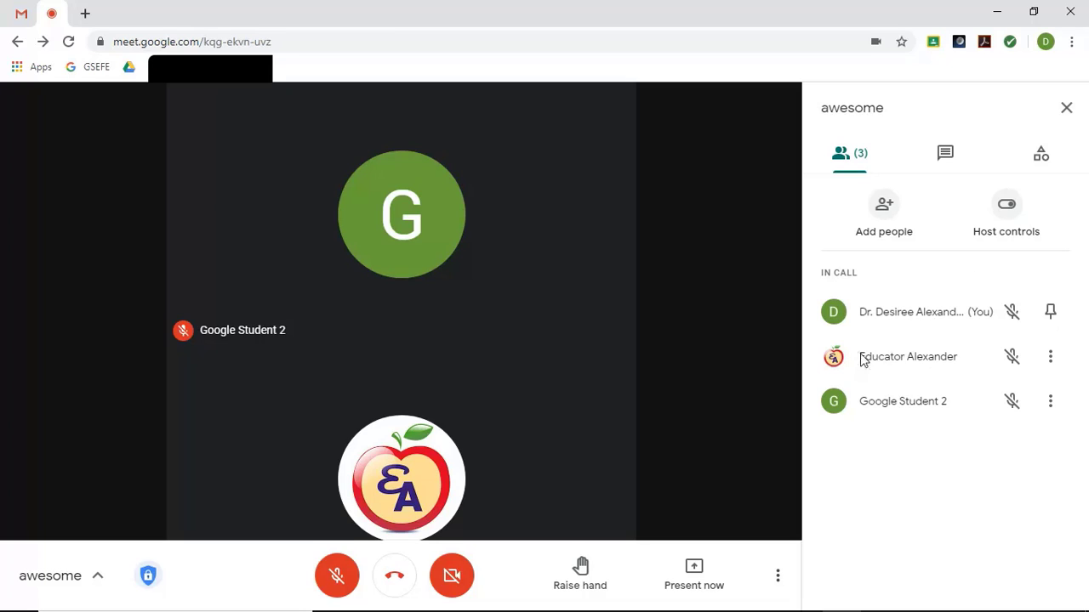
mouse_move(634, 336)
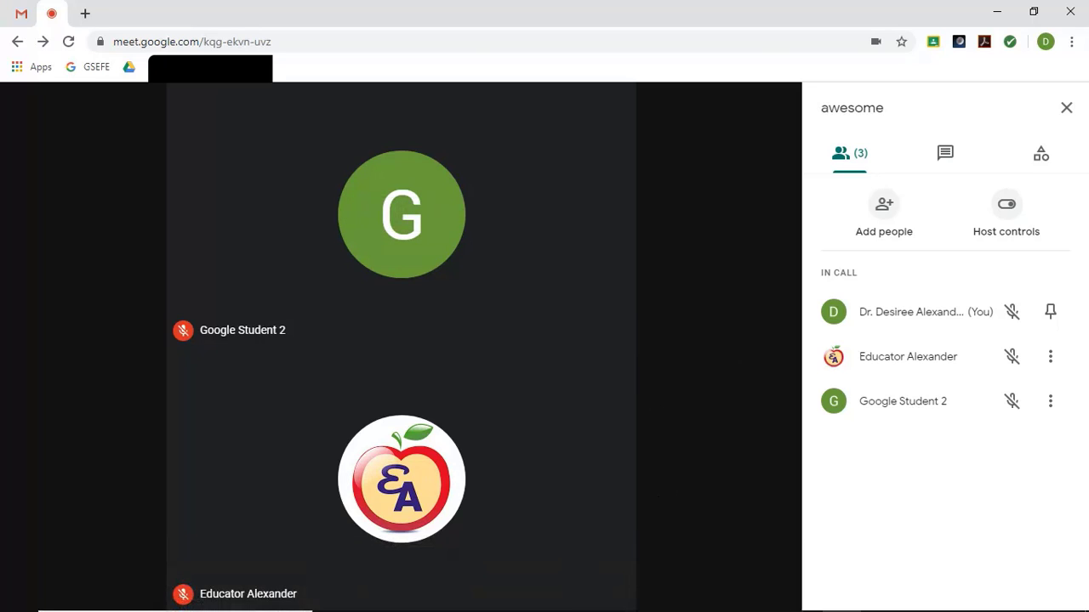
Return User 5 from the ended breakout room to the main call, and switch back to the host's meeting window
left_click(804, 598)
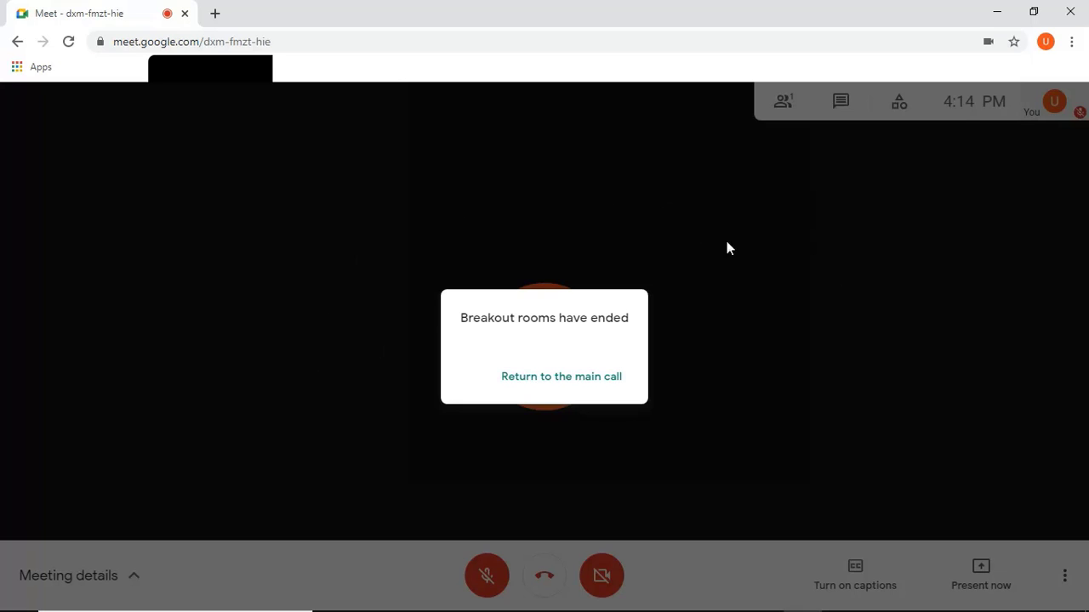
left_click(564, 382)
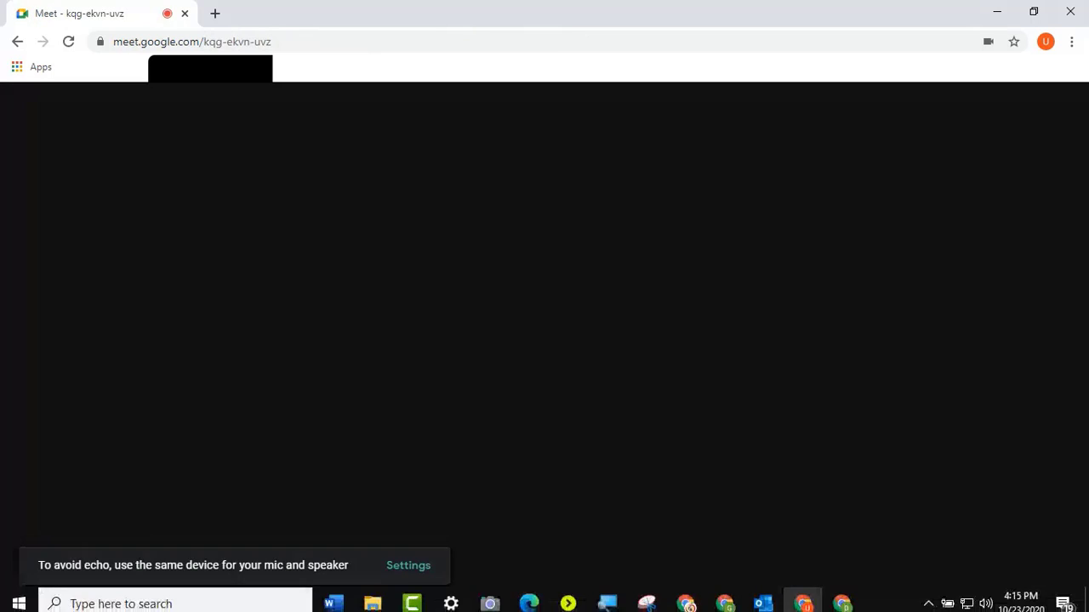
left_click(841, 597)
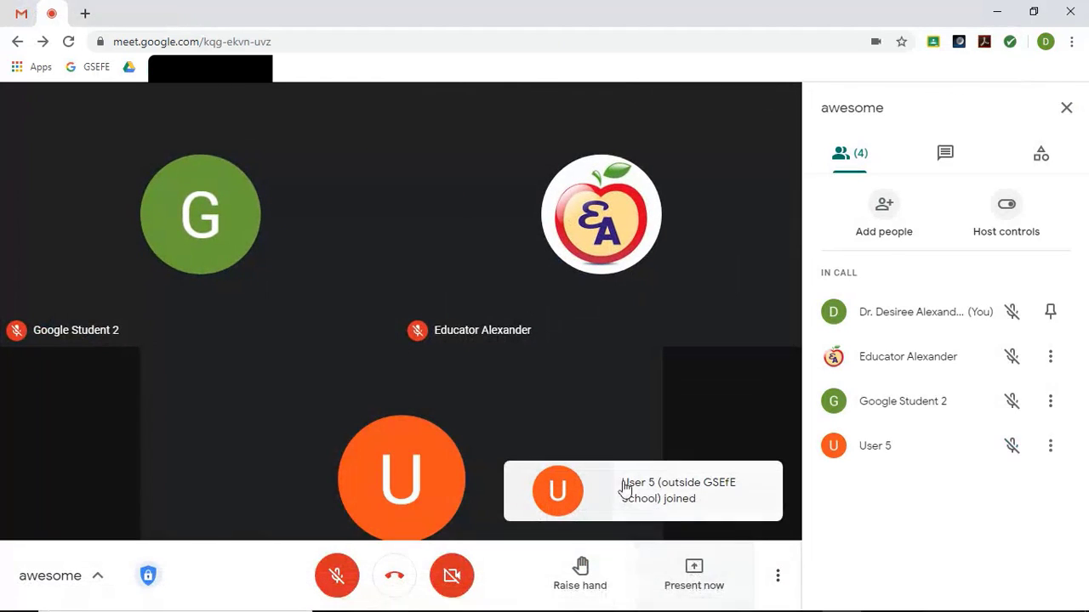